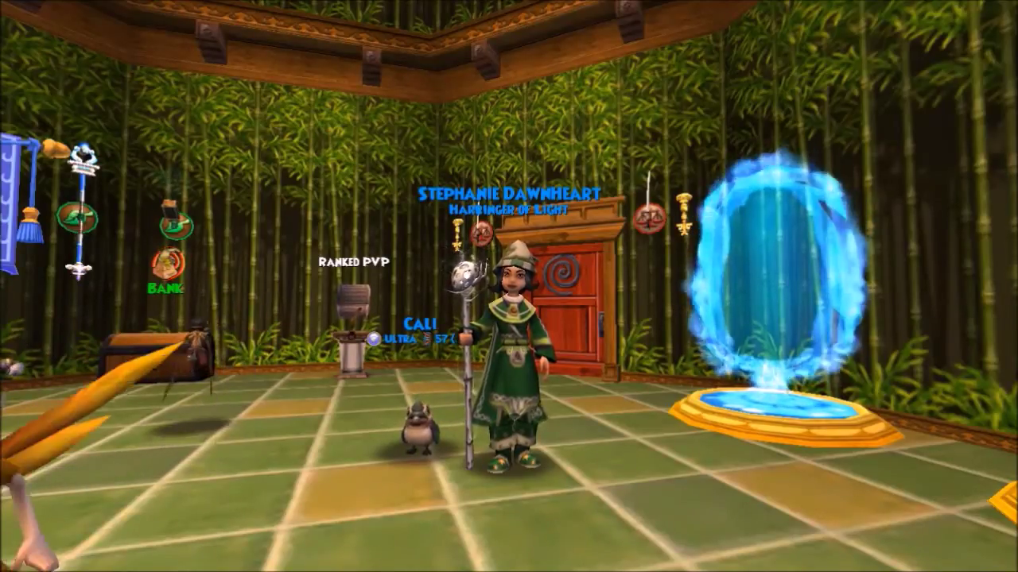
{"action": "key", "text": "a"}
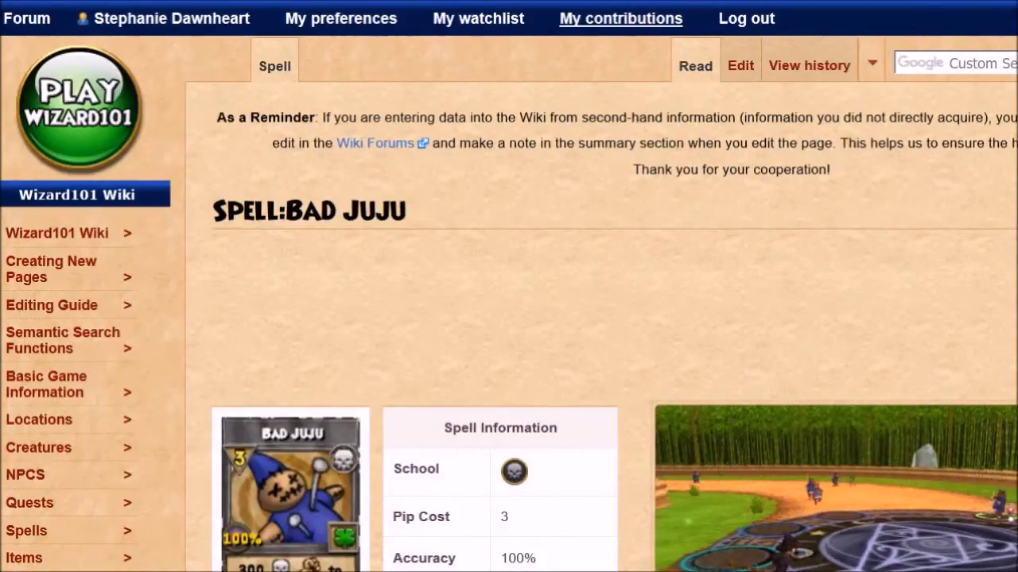
Examine the Bad Juju spell page, from the title and spell information to the acquisition information
{"action": "scroll", "coordinate": [509, 286], "scroll_direction": "down", "scroll_amount": 2}
{"action": "left_click_drag", "start_coordinate": [286, 90], "coordinate": [406, 90]}
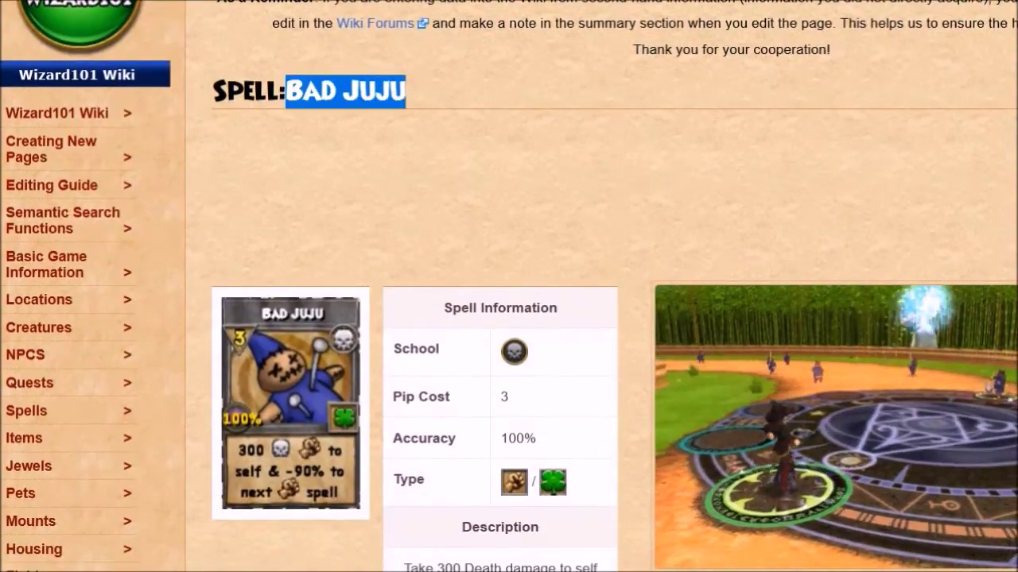
{"action": "left_click", "coordinate": [406, 90]}
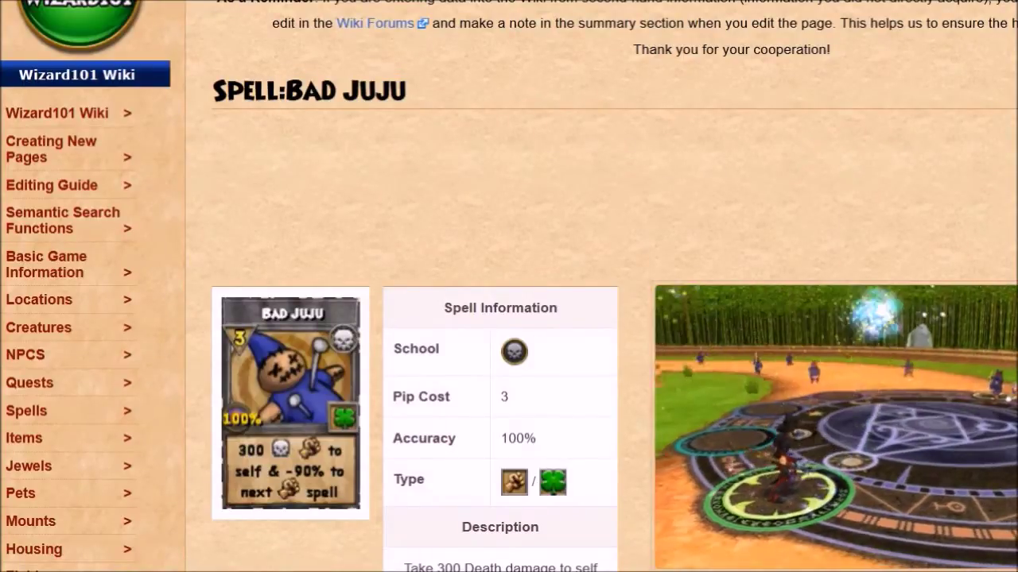
{"action": "scroll", "coordinate": [509, 287], "scroll_direction": "down", "scroll_amount": 2}
{"action": "scroll", "coordinate": [508, 286], "scroll_direction": "up", "scroll_amount": 2}
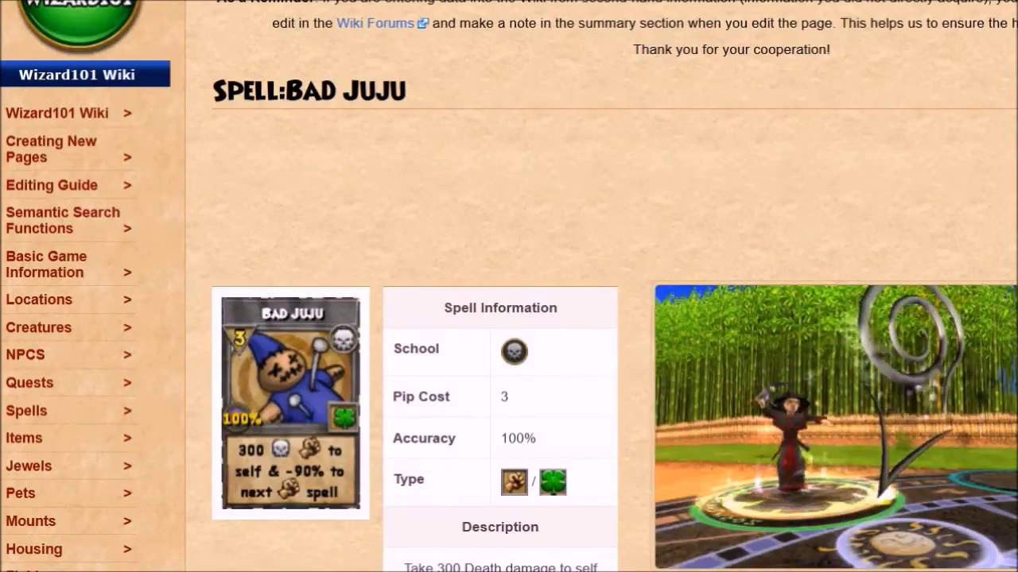
{"action": "left_click_drag", "start_coordinate": [285, 90], "coordinate": [405, 91]}
{"action": "left_click", "coordinate": [406, 91]}
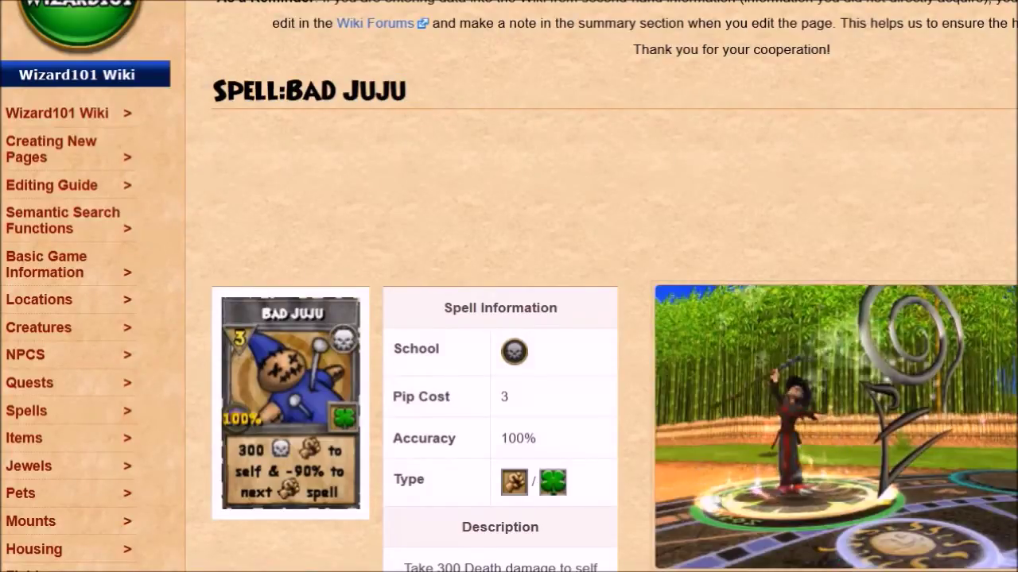
{"action": "scroll", "coordinate": [509, 287], "scroll_direction": "down", "scroll_amount": 2}
{"action": "scroll", "coordinate": [509, 286], "scroll_direction": "down", "scroll_amount": 3}
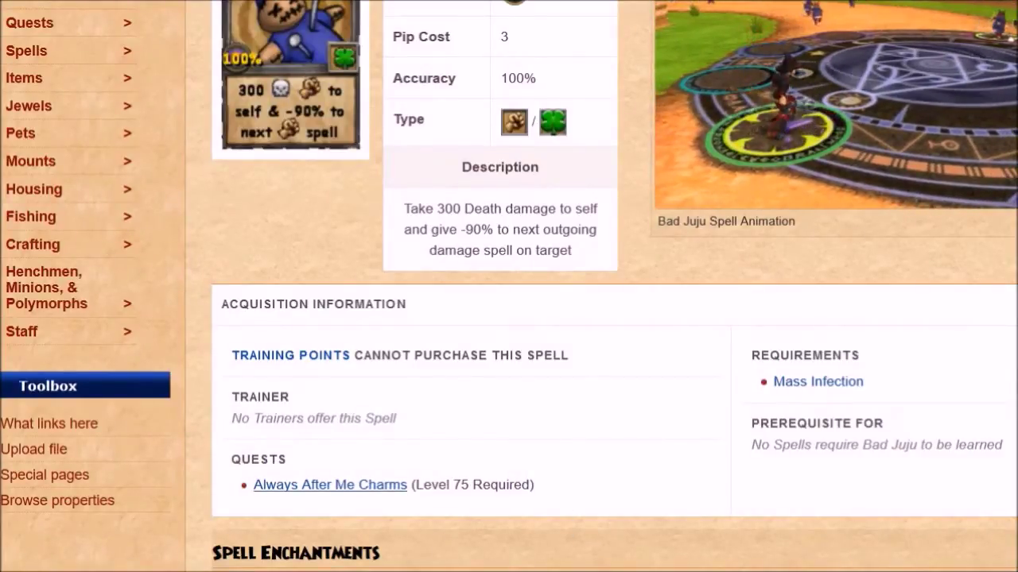
Open the Always After Me Charms quest listed for the spell and read its quest information, highlighting the level requirement note
{"action": "left_click", "coordinate": [330, 485]}
{"action": "scroll", "coordinate": [508, 318], "scroll_direction": "down", "scroll_amount": 5}
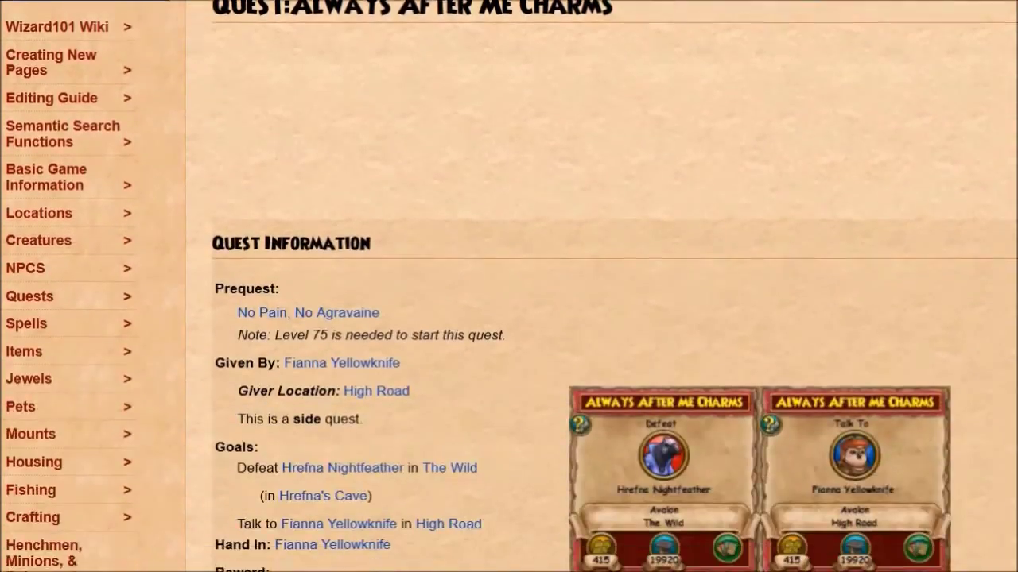
{"action": "scroll", "coordinate": [448, 375], "scroll_direction": "down", "scroll_amount": 3}
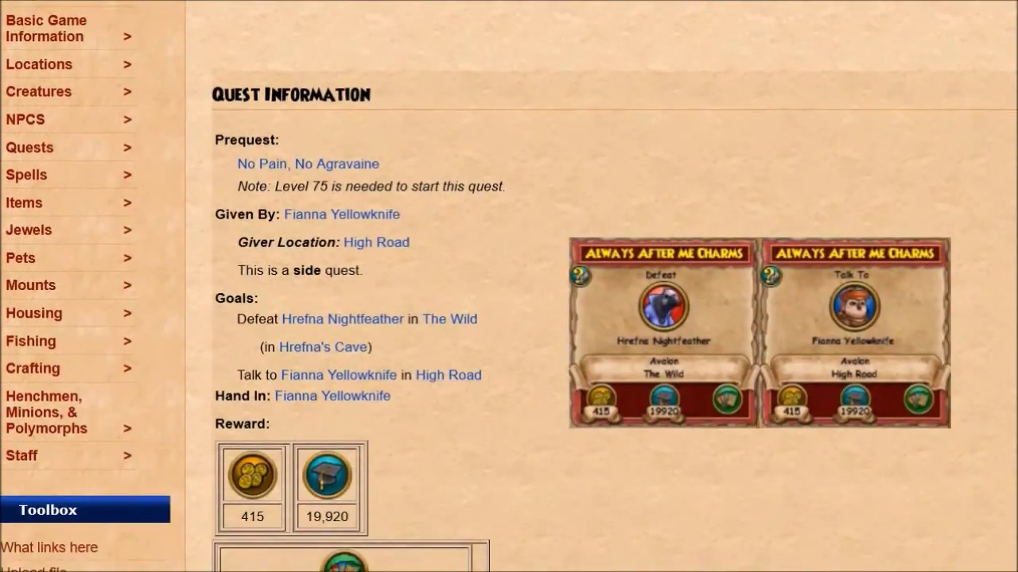
{"action": "left_click_drag", "start_coordinate": [273, 186], "coordinate": [505, 187]}
{"action": "left_click", "coordinate": [506, 186]}
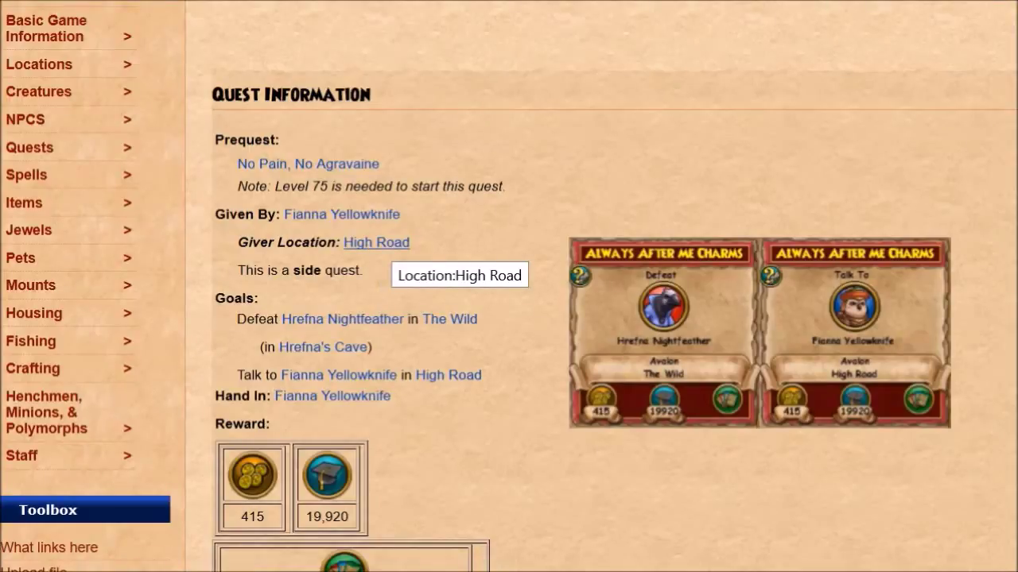
Open the prequest No Pain, No Agravaine and read its quest information
{"action": "scroll", "coordinate": [509, 286], "scroll_direction": "down", "scroll_amount": 3}
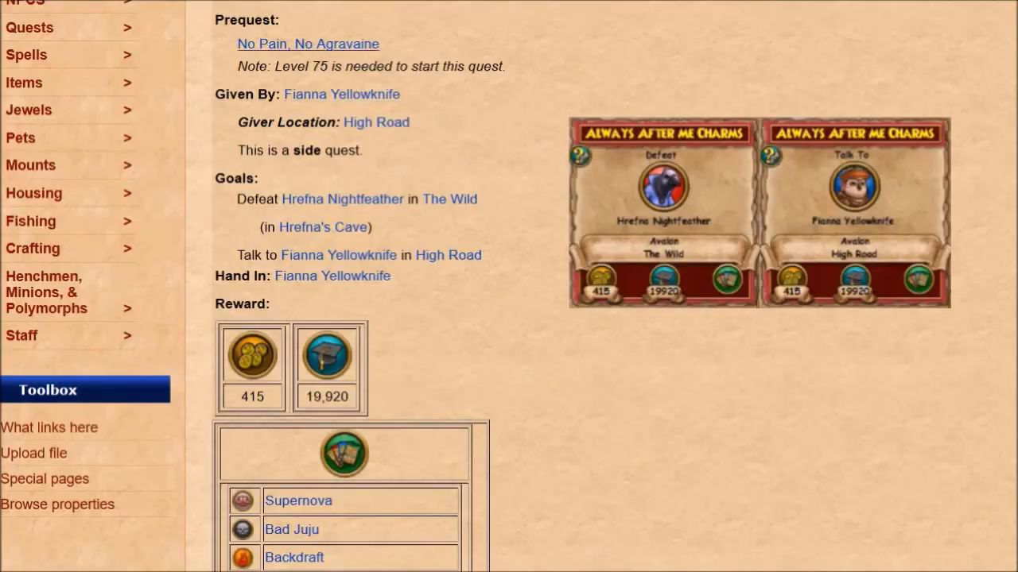
{"action": "left_click_drag", "start_coordinate": [216, 21], "coordinate": [280, 21]}
{"action": "left_click", "coordinate": [283, 22]}
{"action": "left_click", "coordinate": [308, 44]}
{"action": "scroll", "coordinate": [509, 286], "scroll_direction": "down", "scroll_amount": 5}
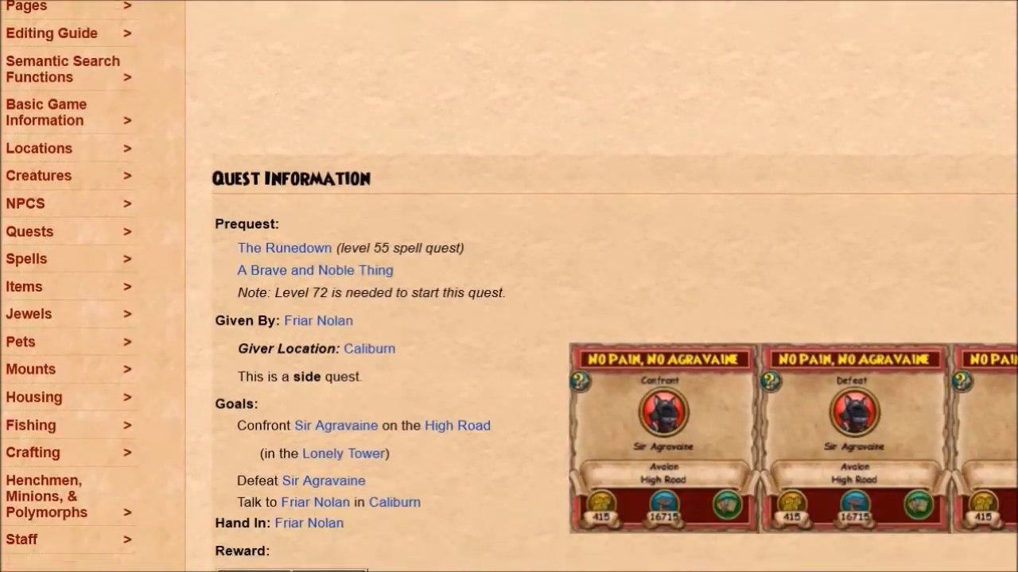
{"action": "scroll", "coordinate": [509, 287], "scroll_direction": "down", "scroll_amount": 1}
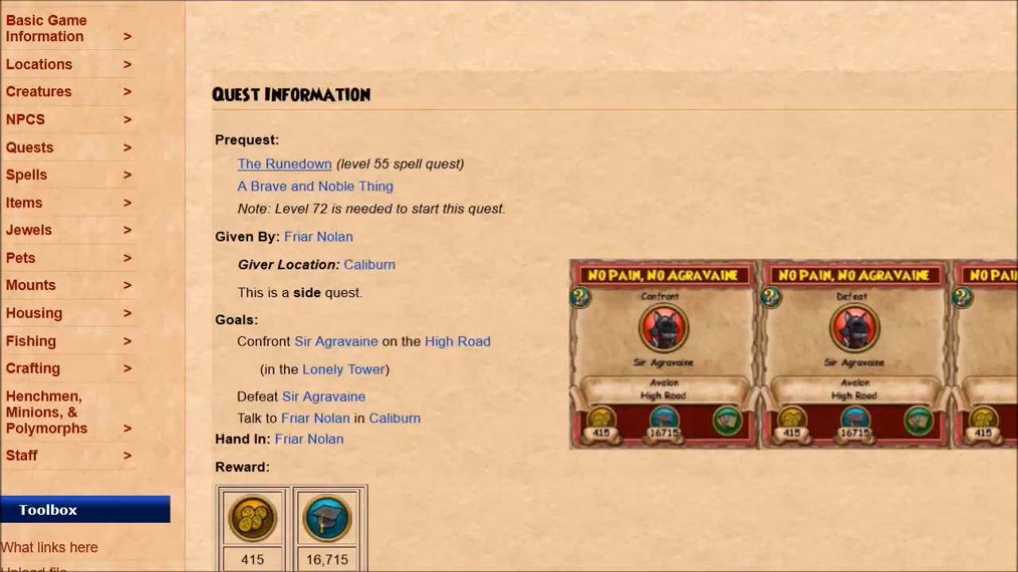
Open the prequest The Runedown and review its goals and spell rewards
{"action": "left_click", "coordinate": [284, 164]}
{"action": "scroll", "coordinate": [284, 164], "scroll_direction": "down", "scroll_amount": 4}
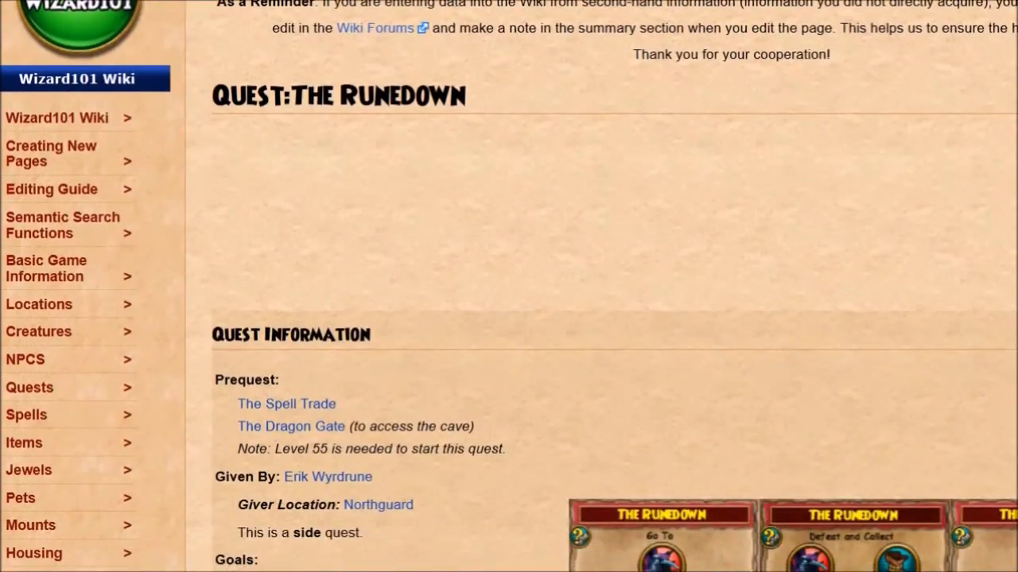
{"action": "scroll", "coordinate": [509, 286], "scroll_direction": "down", "scroll_amount": 3}
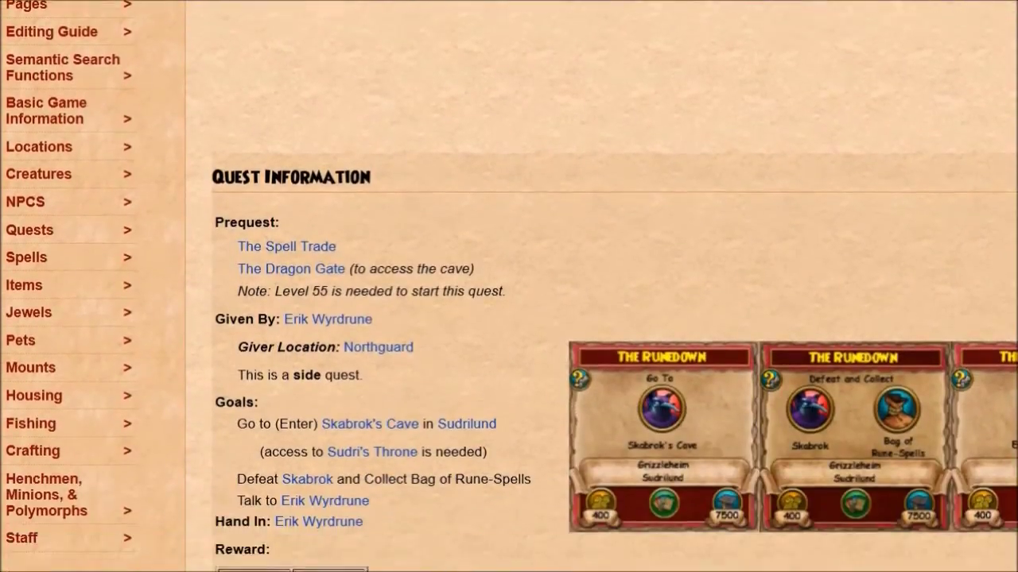
{"action": "scroll", "coordinate": [509, 286], "scroll_direction": "down", "scroll_amount": 5}
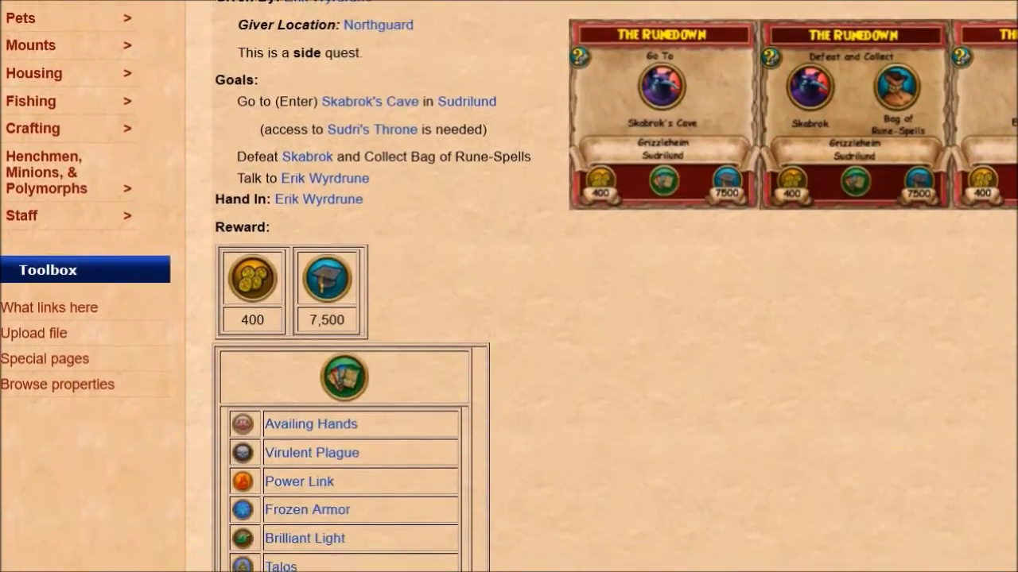
{"action": "scroll", "coordinate": [509, 286], "scroll_direction": "up", "scroll_amount": 5}
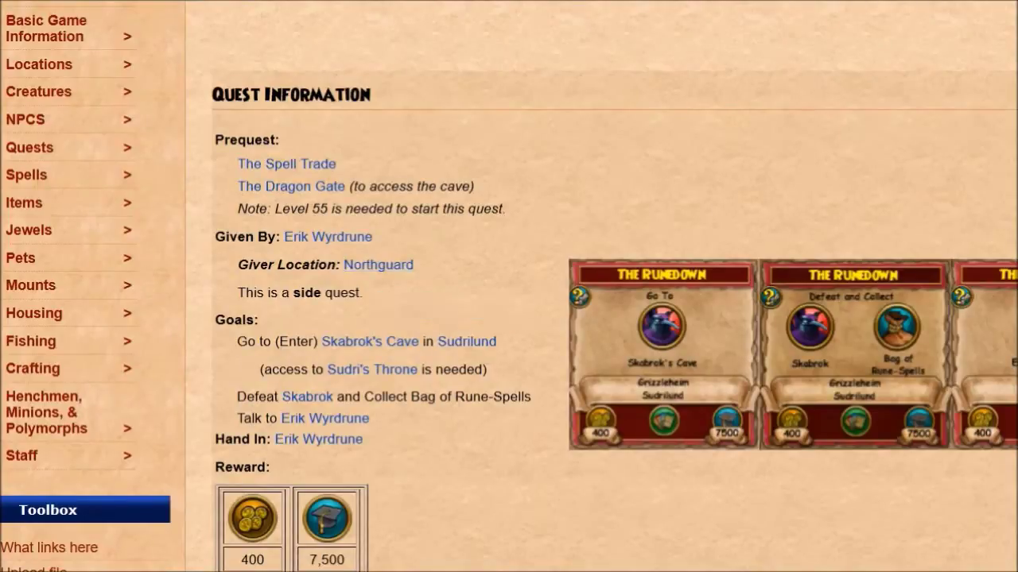
Highlight the side quest note on The Runedown page, and look over the quest's title, details and rewards again
{"action": "left_click_drag", "start_coordinate": [289, 293], "coordinate": [364, 292]}
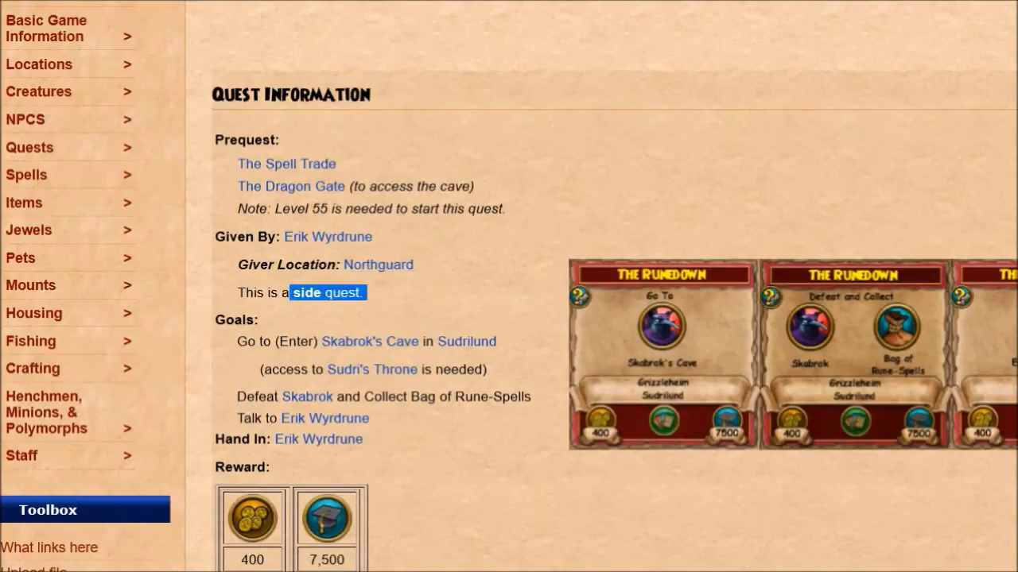
{"action": "left_click", "coordinate": [374, 294]}
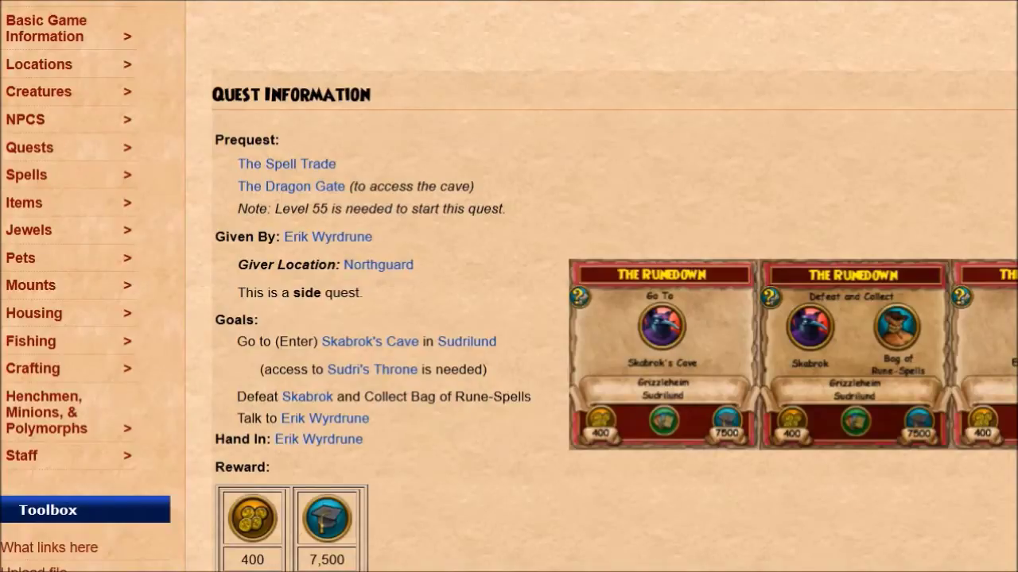
{"action": "scroll", "coordinate": [509, 286], "scroll_direction": "up", "scroll_amount": 3}
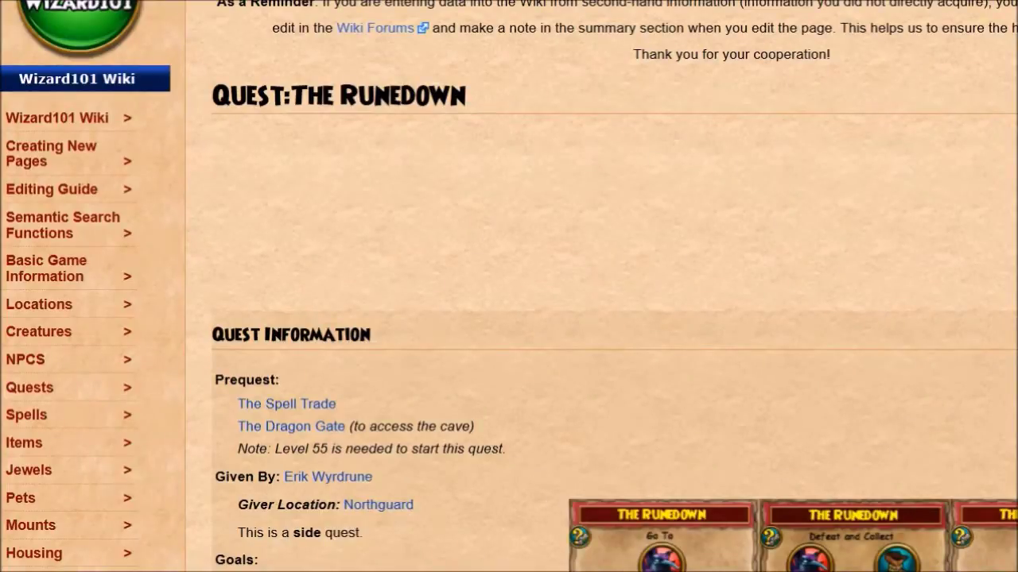
{"action": "scroll", "coordinate": [509, 286], "scroll_direction": "down", "scroll_amount": 2}
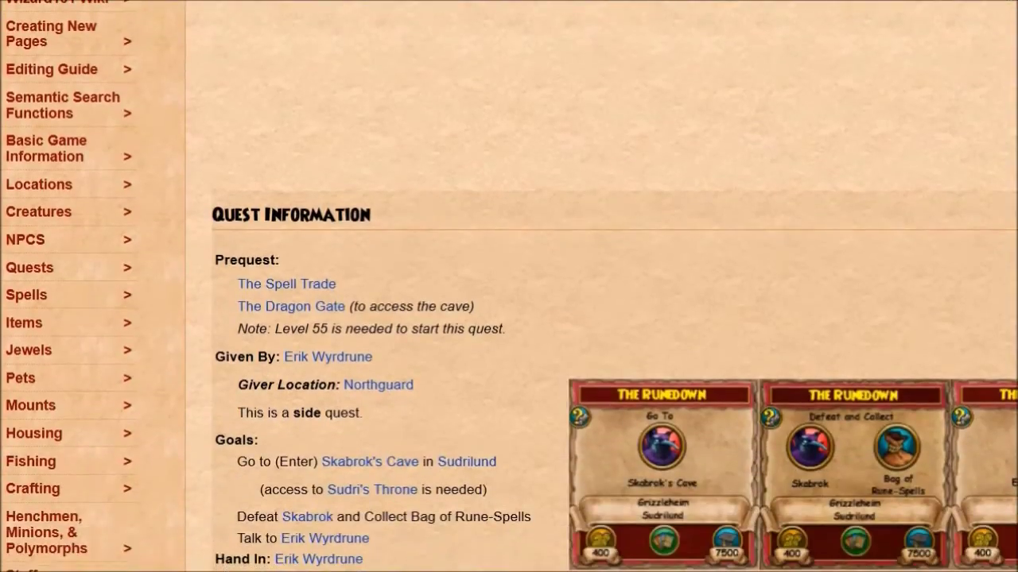
{"action": "scroll", "coordinate": [509, 286], "scroll_direction": "down", "scroll_amount": 1}
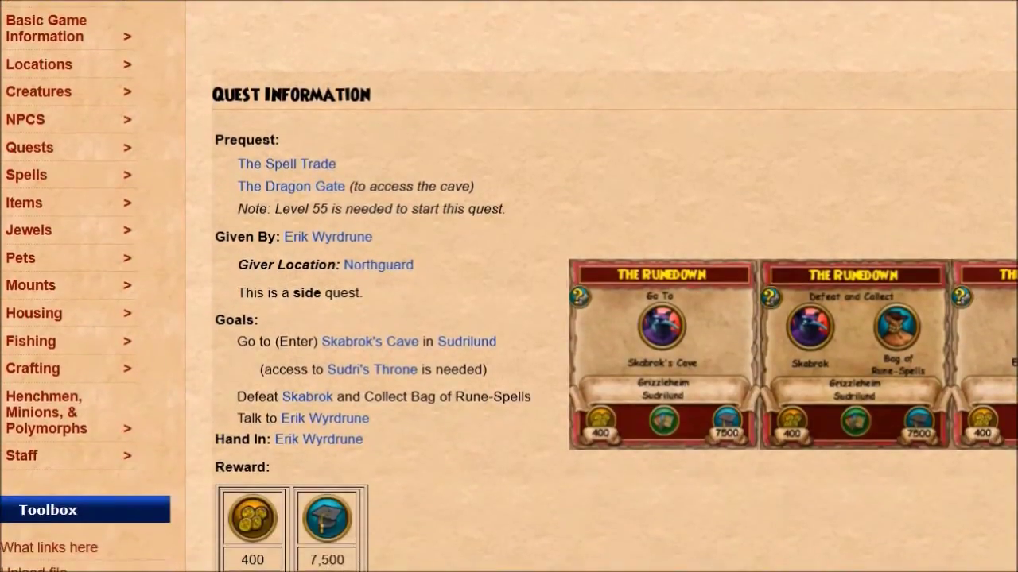
{"action": "scroll", "coordinate": [509, 286], "scroll_direction": "down", "scroll_amount": 3}
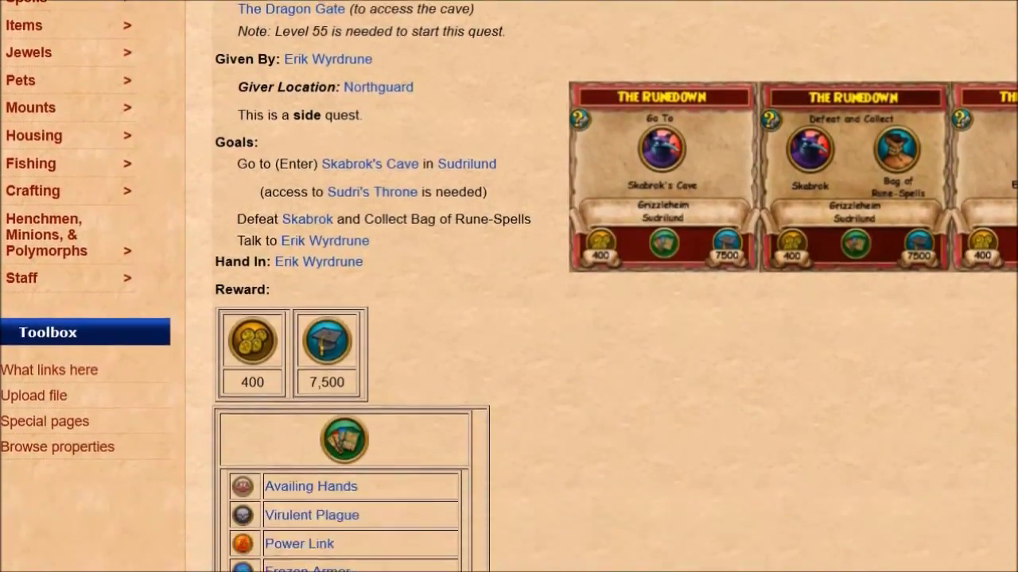
{"action": "scroll", "coordinate": [509, 286], "scroll_direction": "up", "scroll_amount": 2}
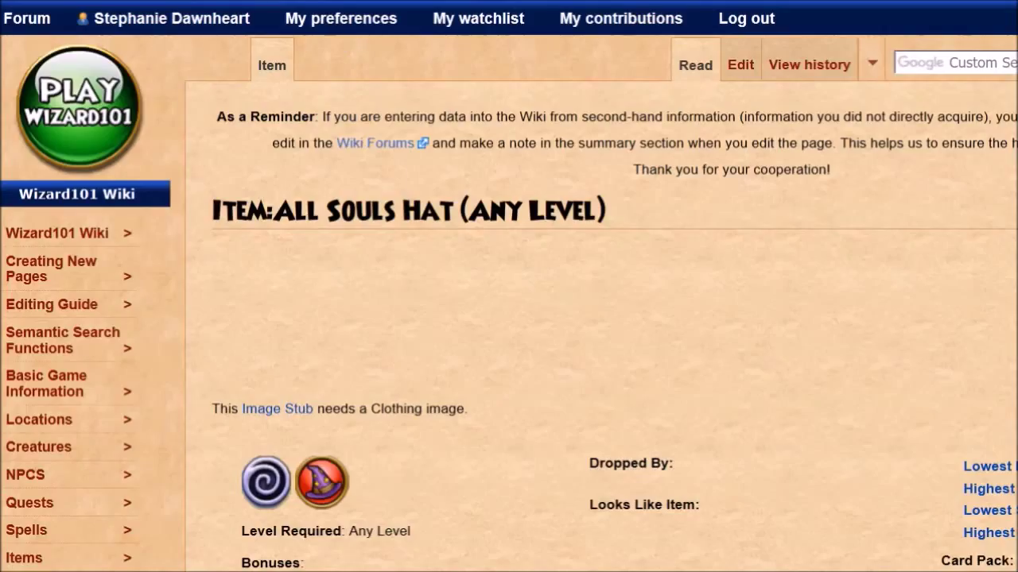
Examine the All Souls Hat (Any Level) item page, including its image stub notice, bonuses and missing male and female images
{"action": "scroll", "coordinate": [509, 286], "scroll_direction": "down", "scroll_amount": 4}
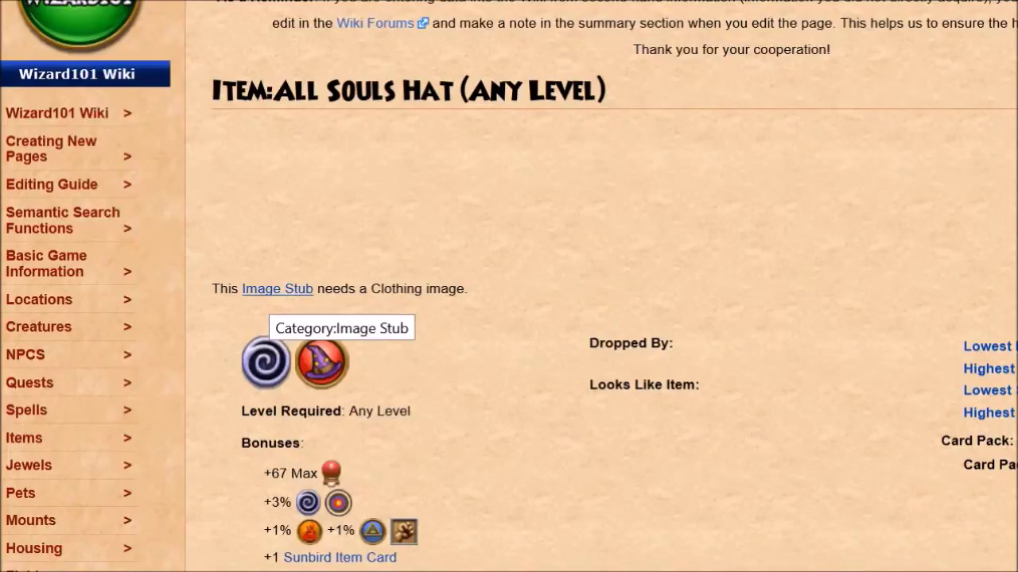
{"action": "scroll", "coordinate": [509, 286], "scroll_direction": "down", "scroll_amount": 2}
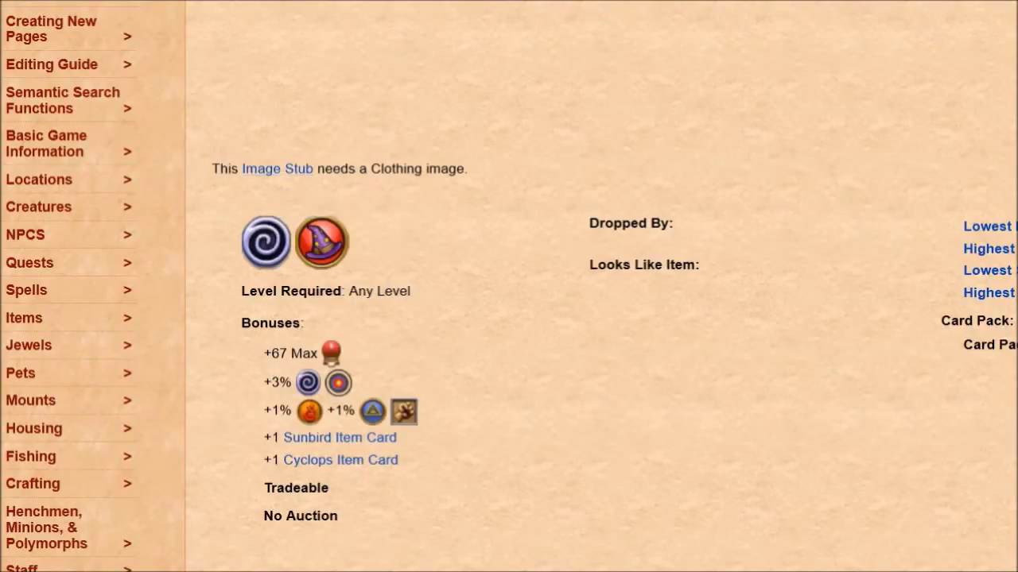
{"action": "scroll", "coordinate": [509, 286], "scroll_direction": "down", "scroll_amount": 2}
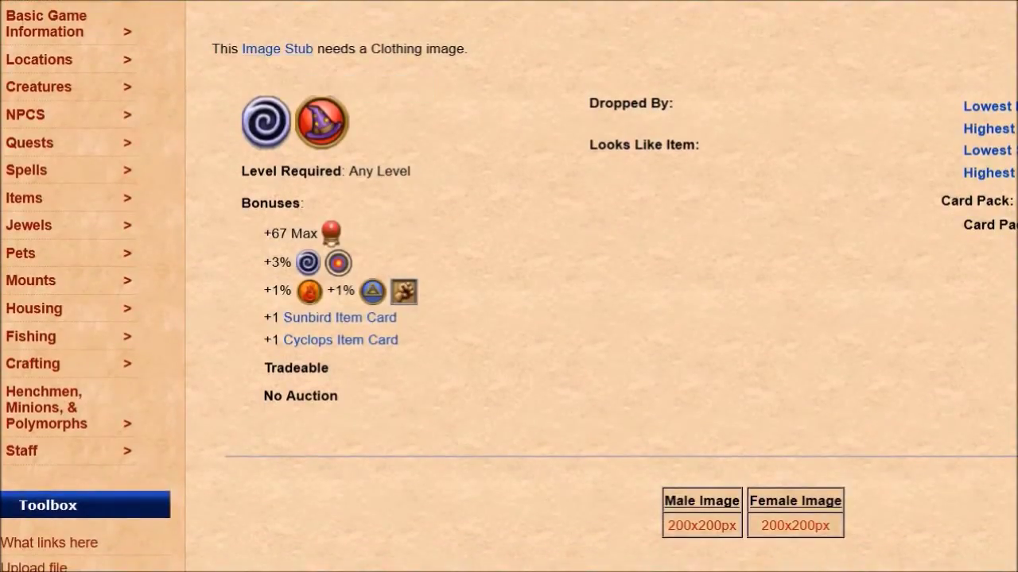
{"action": "scroll", "coordinate": [509, 286], "scroll_direction": "up", "scroll_amount": 10}
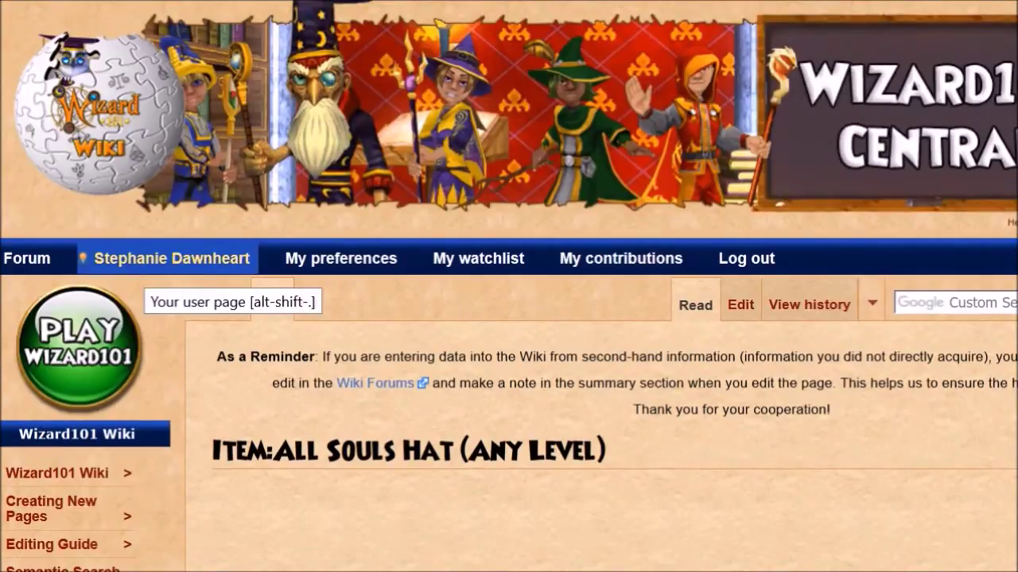
{"action": "scroll", "coordinate": [508, 287], "scroll_direction": "down", "scroll_amount": 3}
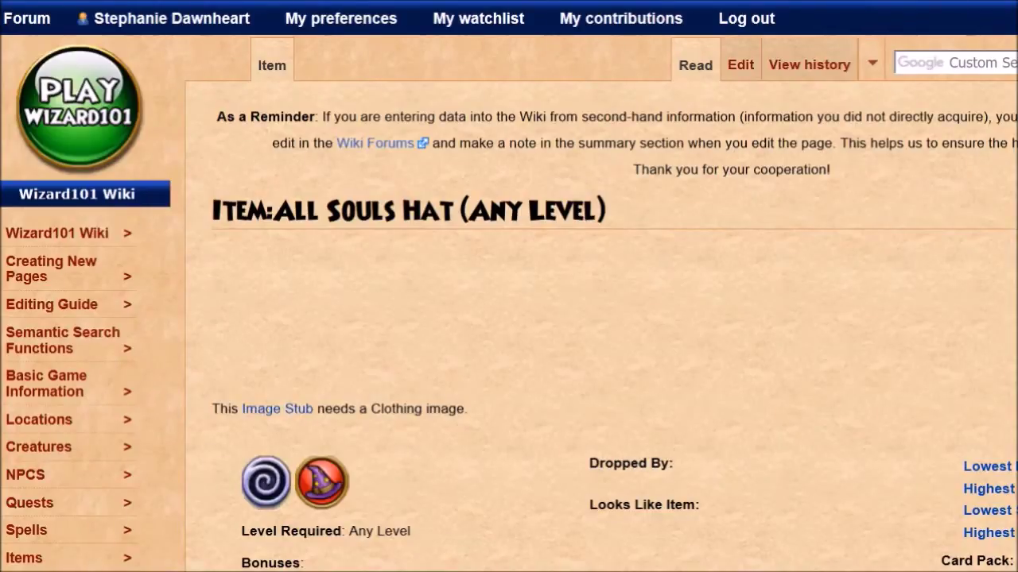
{"action": "scroll", "coordinate": [509, 286], "scroll_direction": "down", "scroll_amount": 3}
{"action": "scroll", "coordinate": [508, 287], "scroll_direction": "up", "scroll_amount": 3}
{"action": "scroll", "coordinate": [508, 286], "scroll_direction": "down", "scroll_amount": 3}
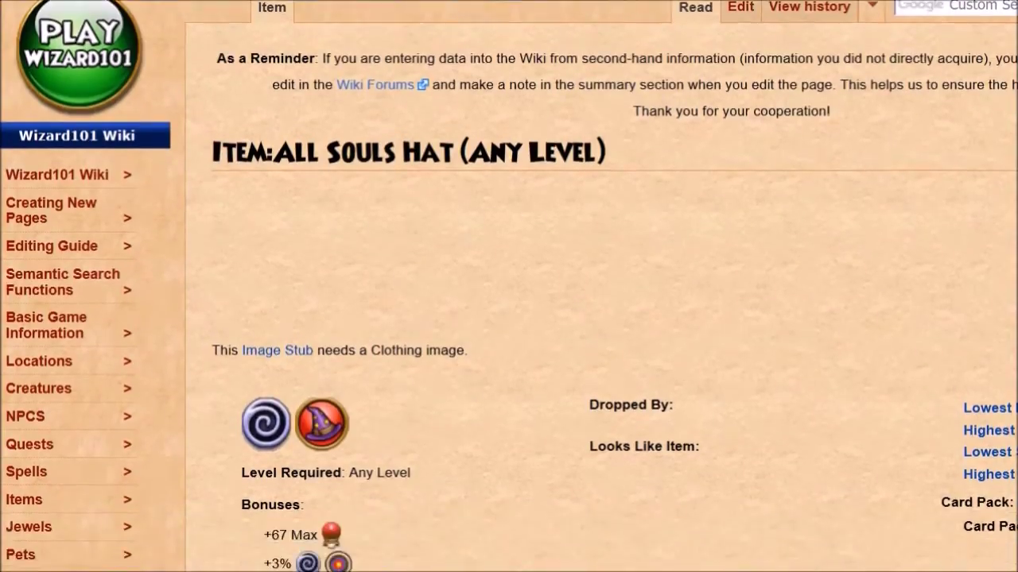
{"action": "scroll", "coordinate": [795, 541], "scroll_direction": "down", "scroll_amount": 2}
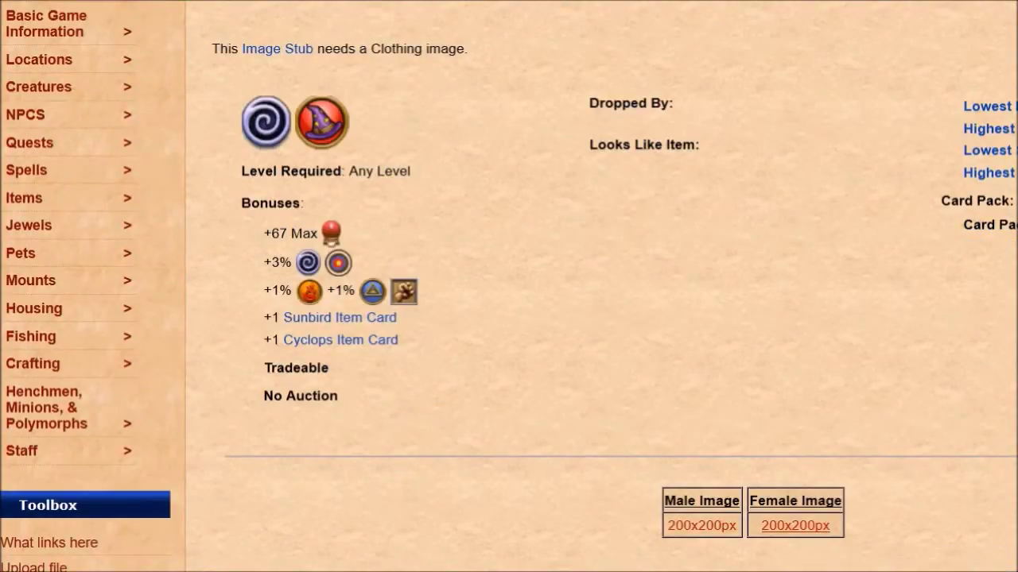
Open the upload form for the hat's missing female image and review its source file and file description fields
{"action": "left_click", "coordinate": [795, 526]}
{"action": "scroll", "coordinate": [509, 286], "scroll_direction": "down", "scroll_amount": 10}
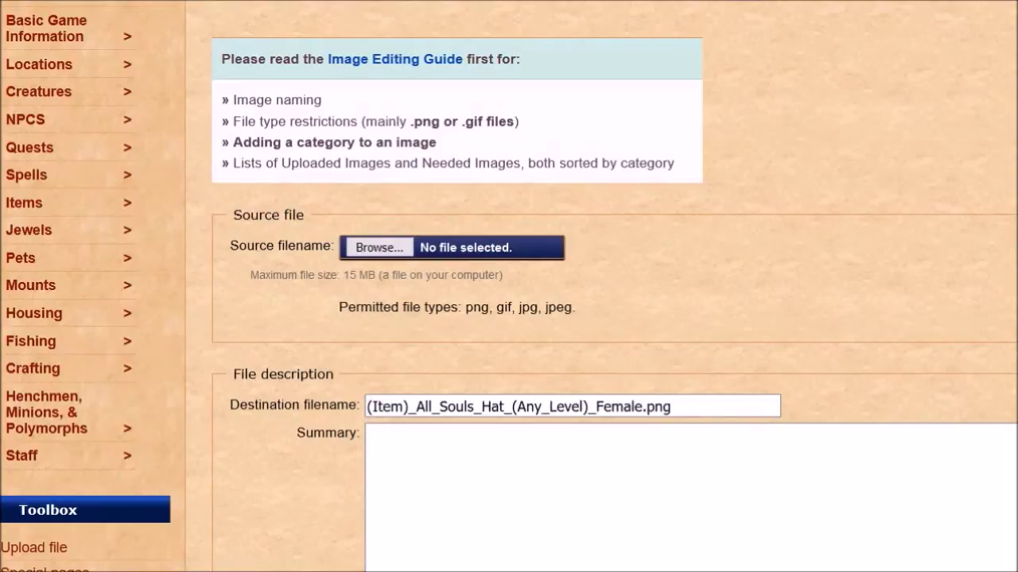
{"action": "scroll", "coordinate": [604, 318], "scroll_direction": "down", "scroll_amount": 3}
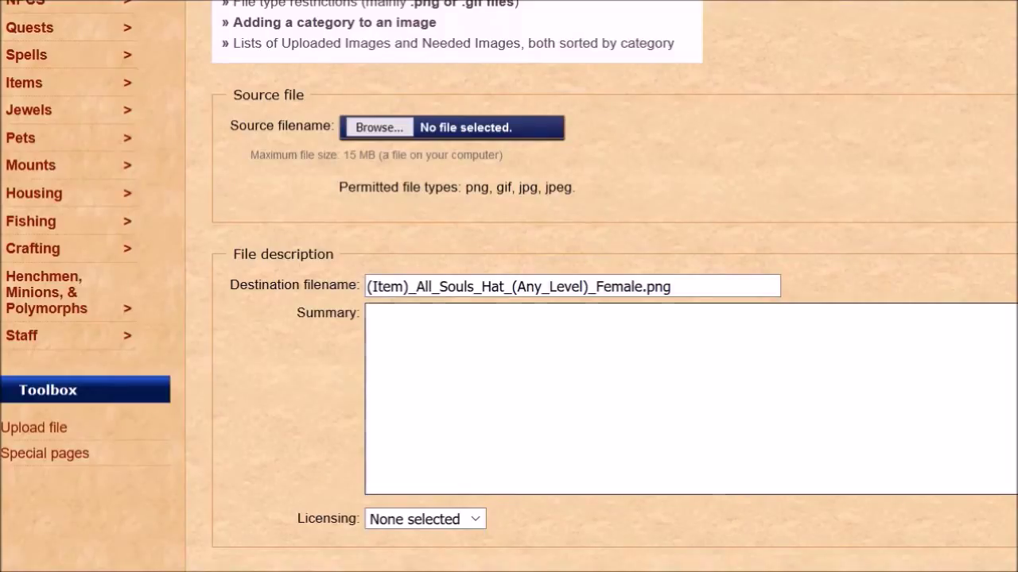
{"action": "scroll", "coordinate": [509, 286], "scroll_direction": "up", "scroll_amount": 3}
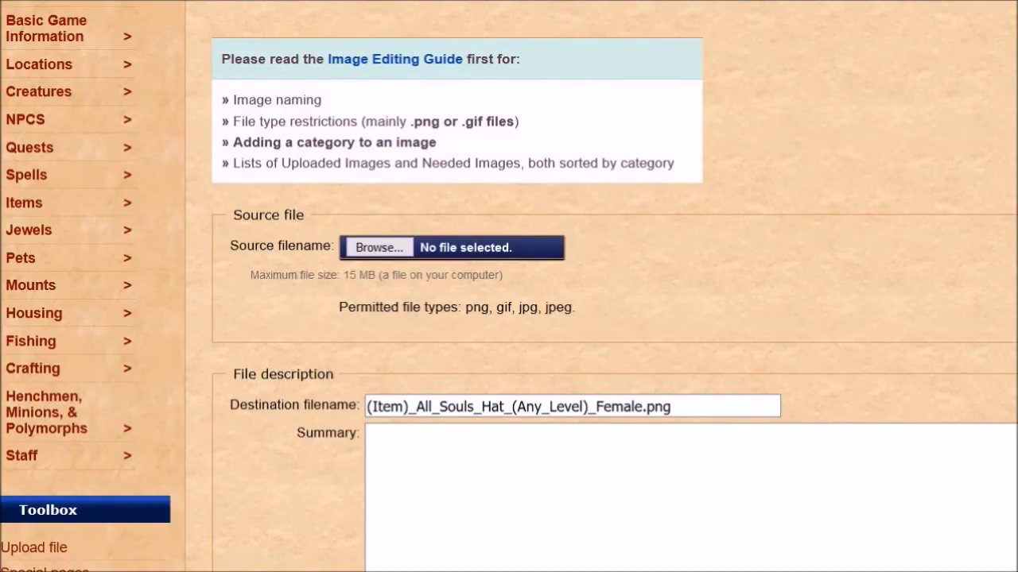
Read through the four Image Editing Guide topics above the upload form, highlighting each one: naming, file types, categories and image lists
{"action": "left_click_drag", "start_coordinate": [233, 100], "coordinate": [322, 101]}
{"action": "left_click", "coordinate": [322, 100]}
{"action": "left_click_drag", "start_coordinate": [233, 121], "coordinate": [351, 121]}
{"action": "left_click", "coordinate": [351, 121]}
{"action": "left_click_drag", "start_coordinate": [233, 143], "coordinate": [437, 142]}
{"action": "left_click", "coordinate": [436, 143]}
{"action": "left_click_drag", "start_coordinate": [231, 162], "coordinate": [521, 163]}
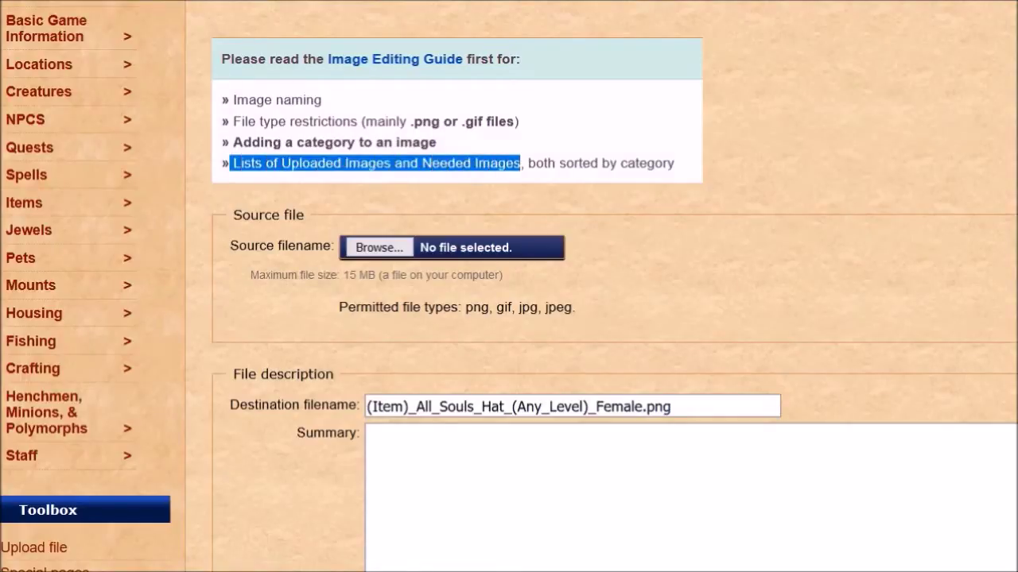
{"action": "left_click", "coordinate": [520, 163]}
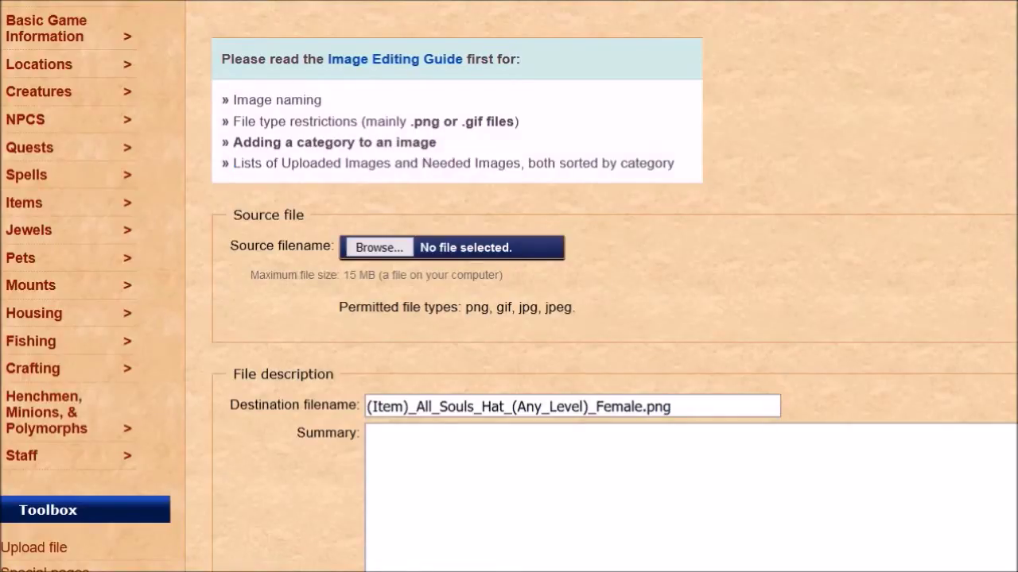
Switch to Wizard101, open the bank chest in the house and view the All Souls Hat preview in the shared bank
{"action": "scroll", "coordinate": [509, 286], "scroll_direction": "down", "scroll_amount": 3}
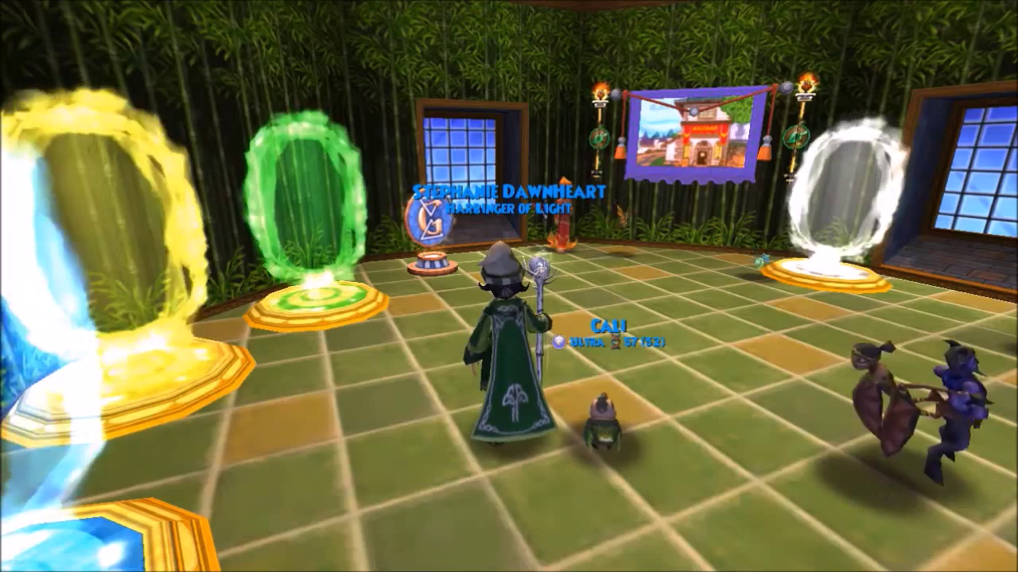
{"action": "key", "text": "d"}
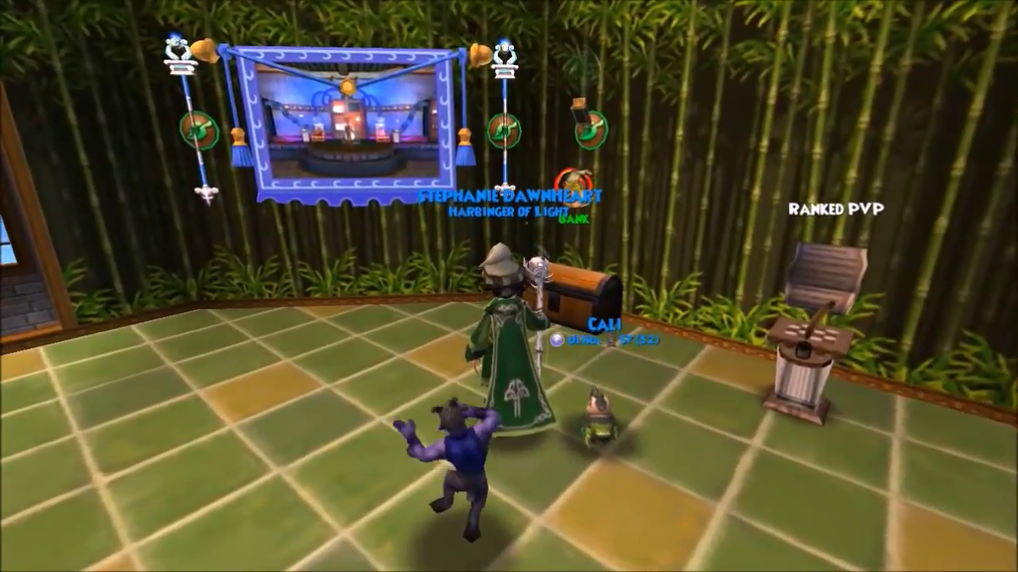
{"action": "key", "text": "x"}
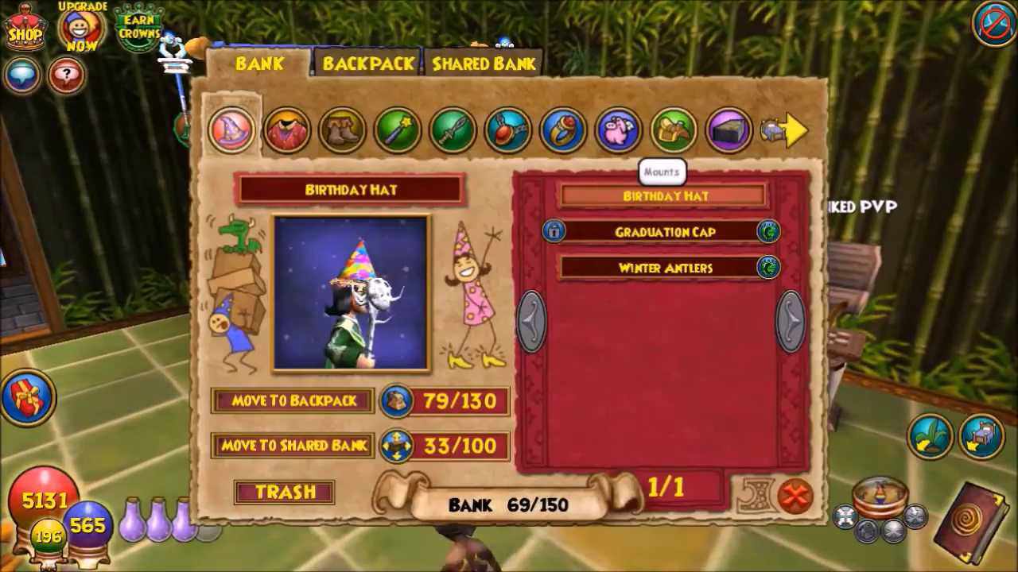
{"action": "left_click", "coordinate": [483, 63]}
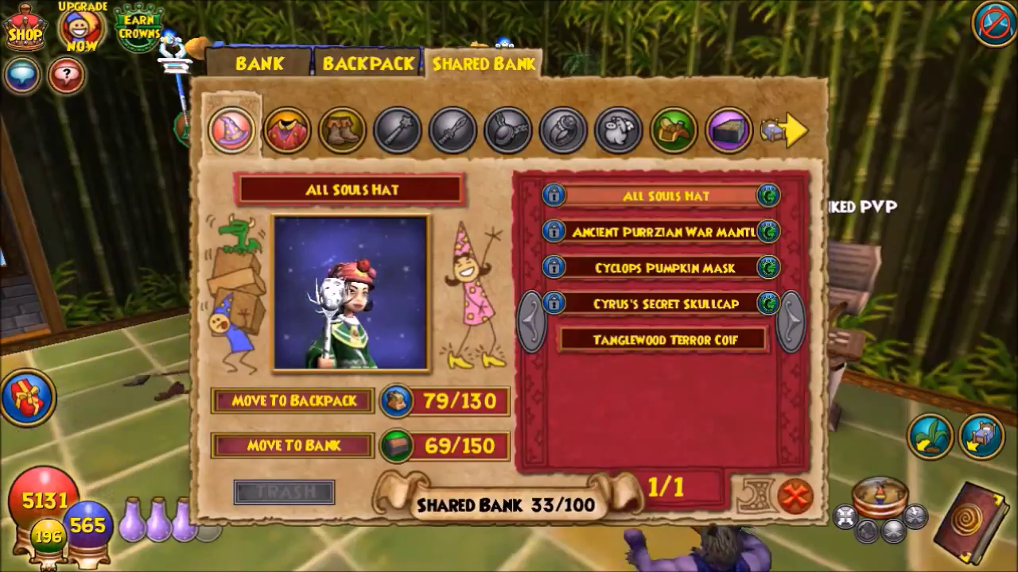
{"action": "left_click", "coordinate": [794, 496]}
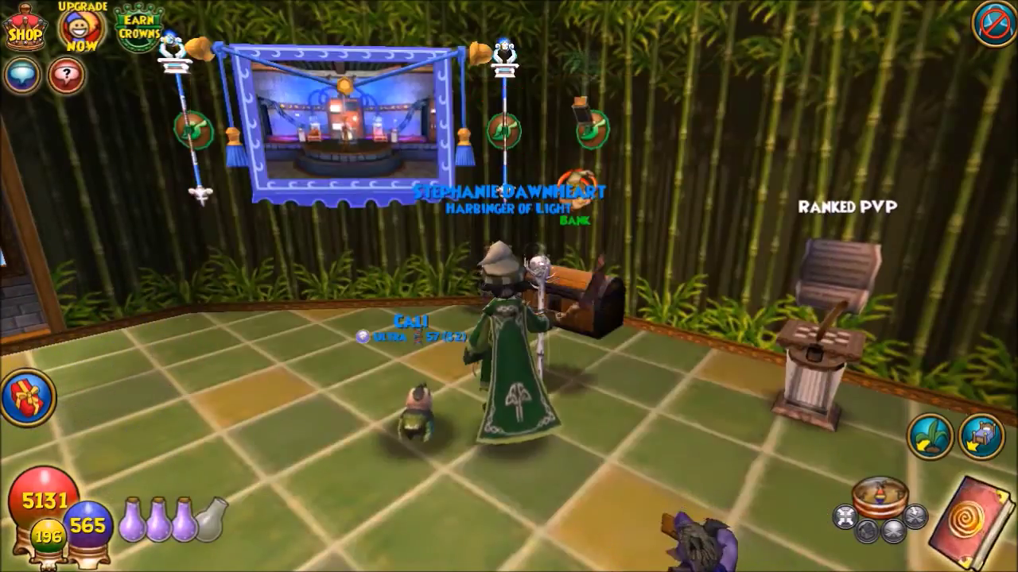
Equip the Ornate Light Brigade Armor from the backpack's robes, and reopen the shared bank to preview the All Souls Hat
{"action": "key", "text": "Escape"}
{"action": "left_click", "coordinate": [799, 126]}
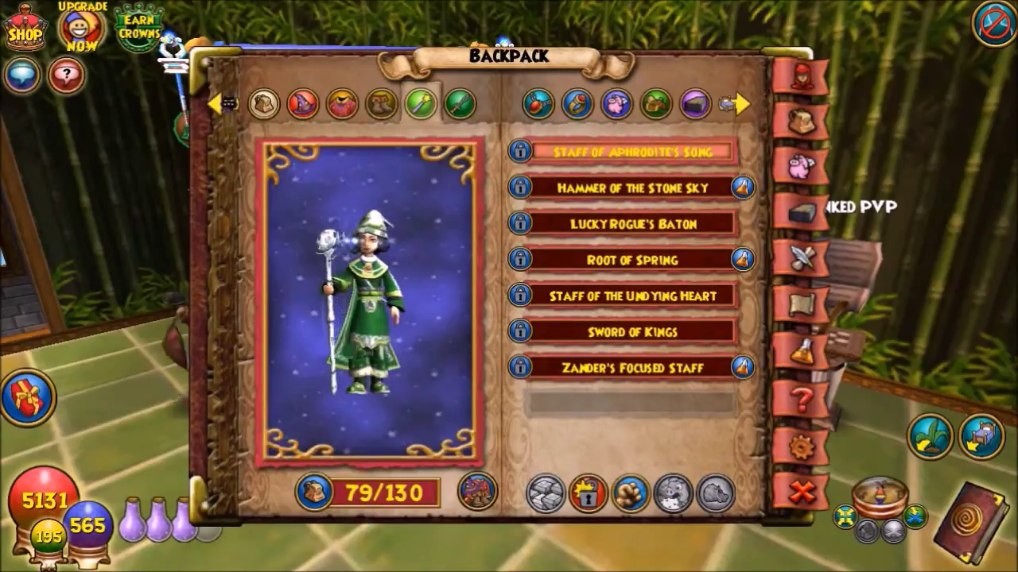
{"action": "left_click", "coordinate": [342, 104]}
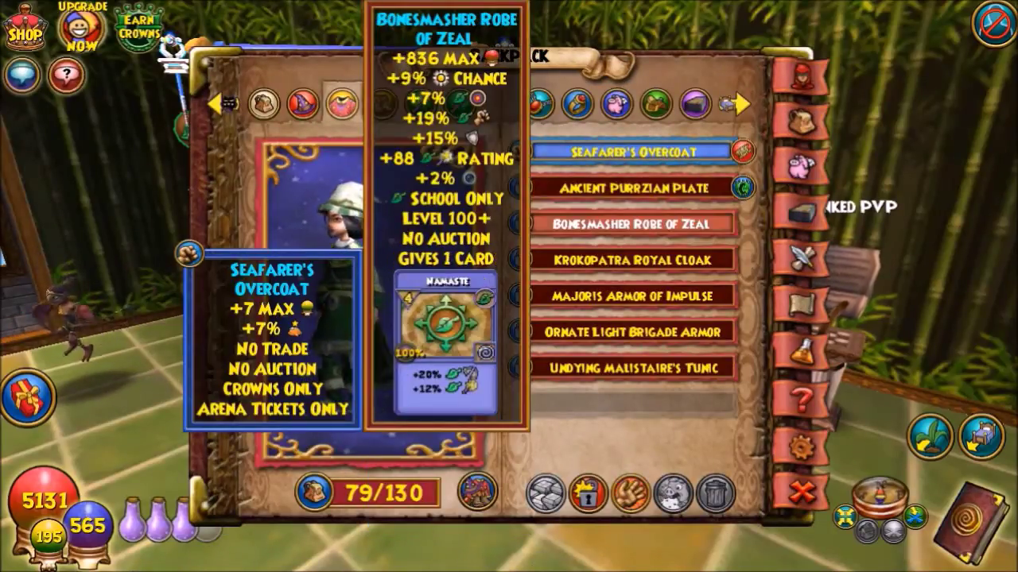
{"action": "mouse_move", "coordinate": [632, 260]}
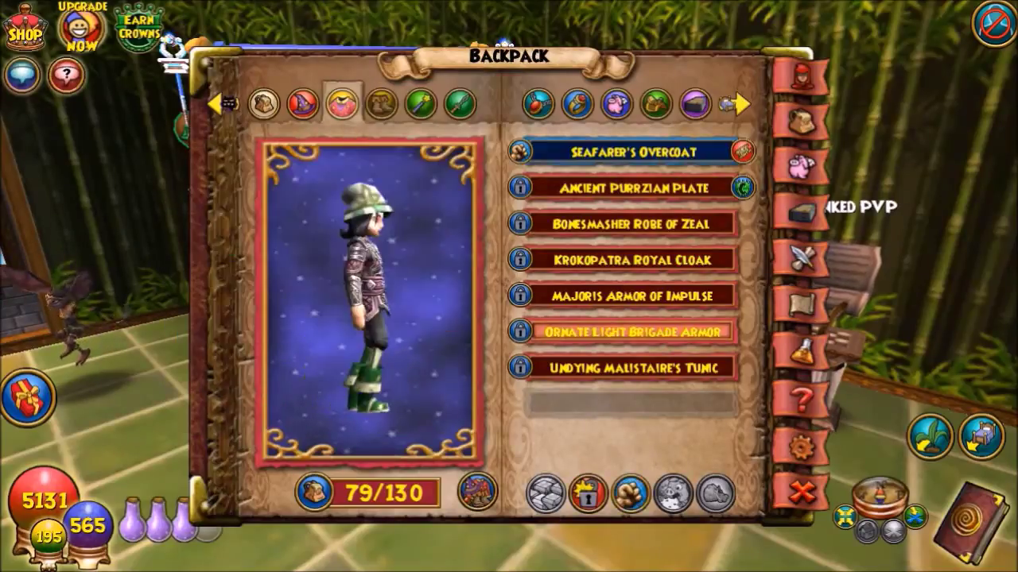
{"action": "mouse_move", "coordinate": [632, 332]}
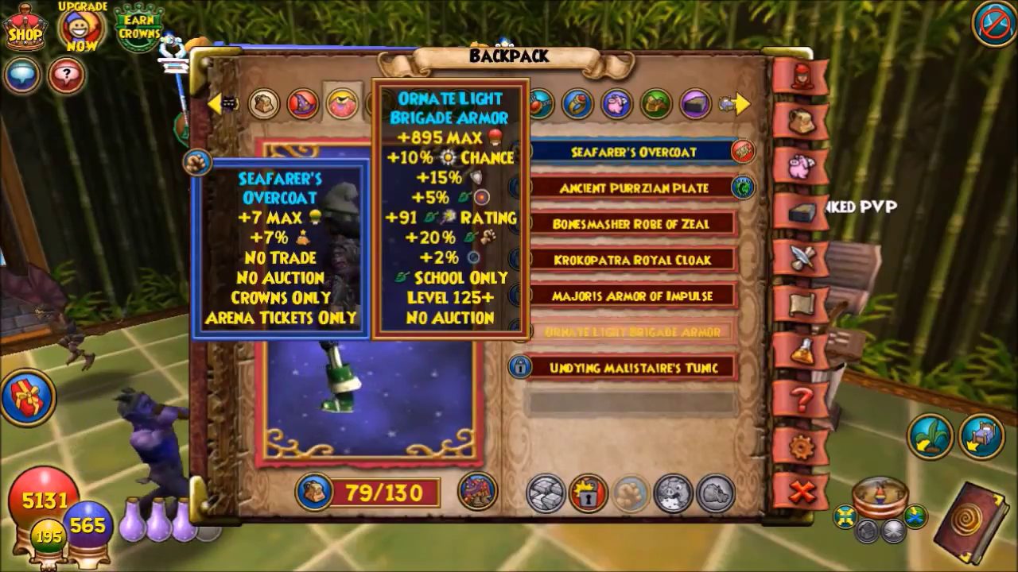
{"action": "left_click", "coordinate": [632, 332]}
{"action": "left_click", "coordinate": [801, 494]}
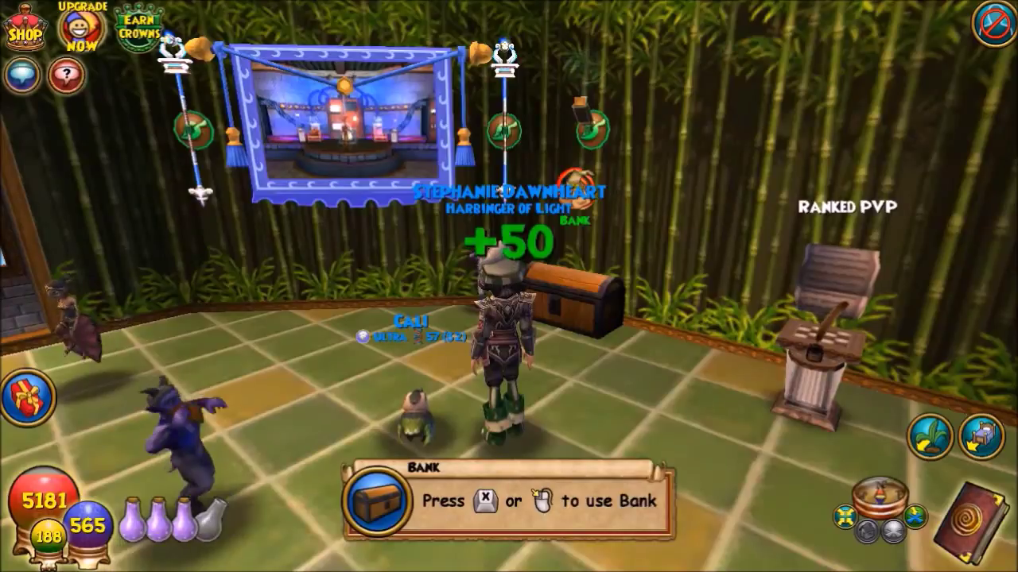
{"action": "key", "text": "x"}
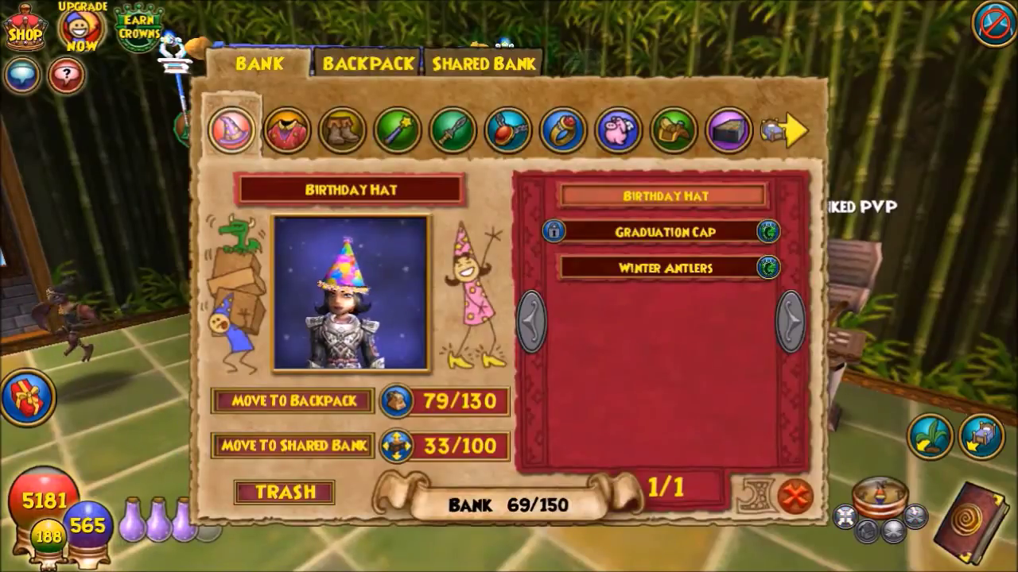
{"action": "left_click", "coordinate": [483, 63]}
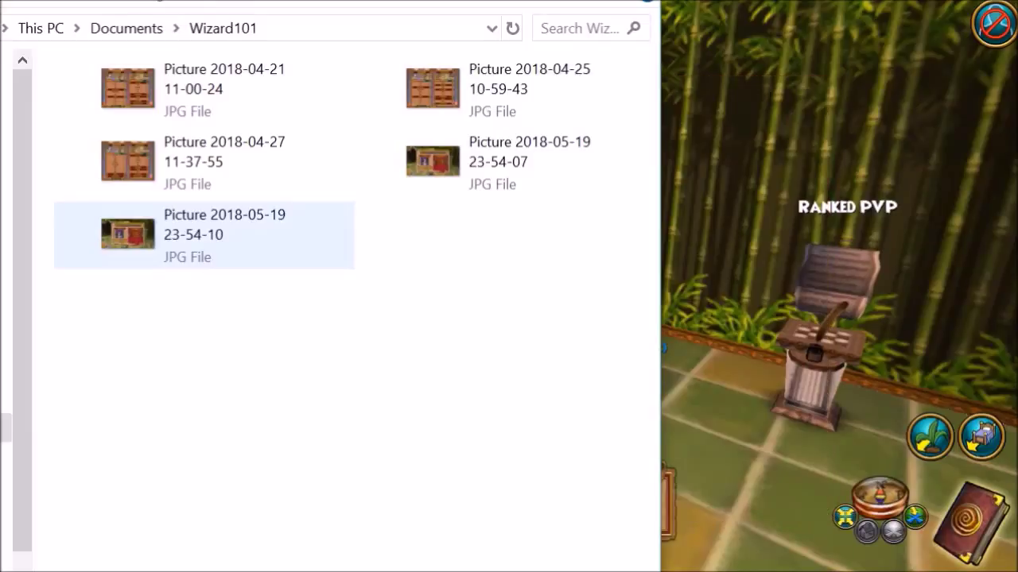
{"action": "right_click", "coordinate": [155, 235]}
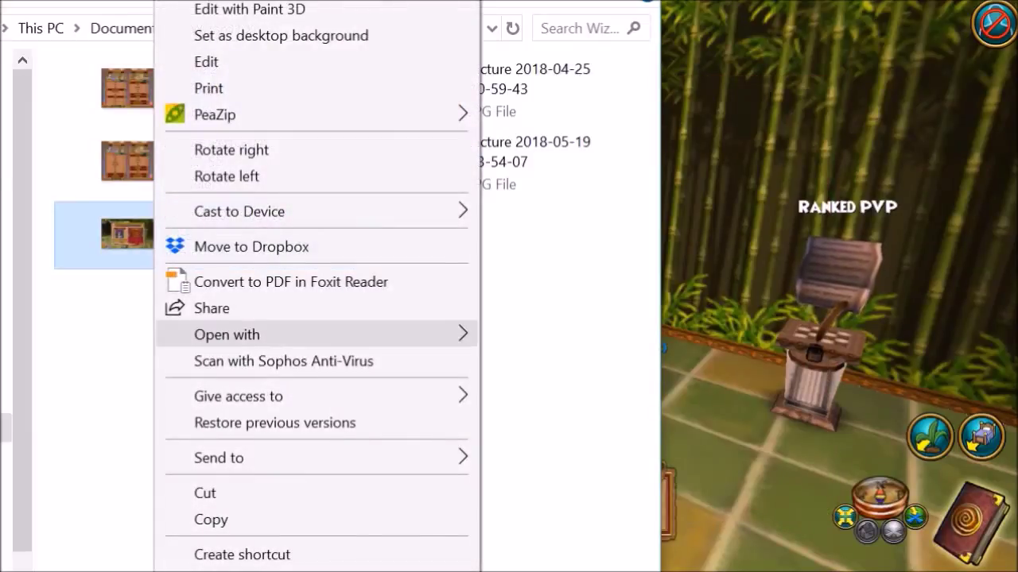
{"action": "mouse_move", "coordinate": [445, 334]}
{"action": "left_click", "coordinate": [604, 336]}
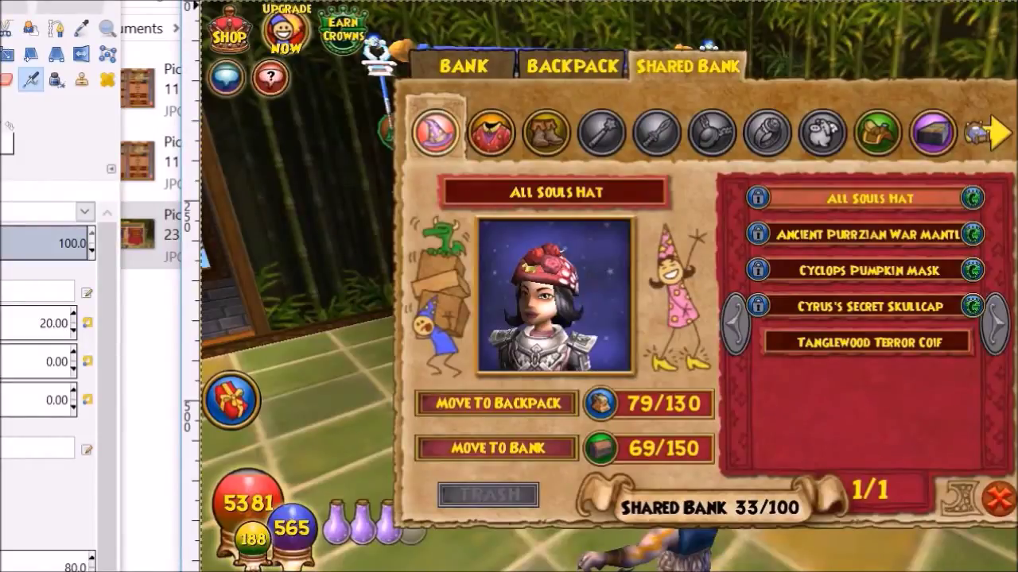
{"action": "left_click_drag", "start_coordinate": [508, 2], "coordinate": [353, 0]}
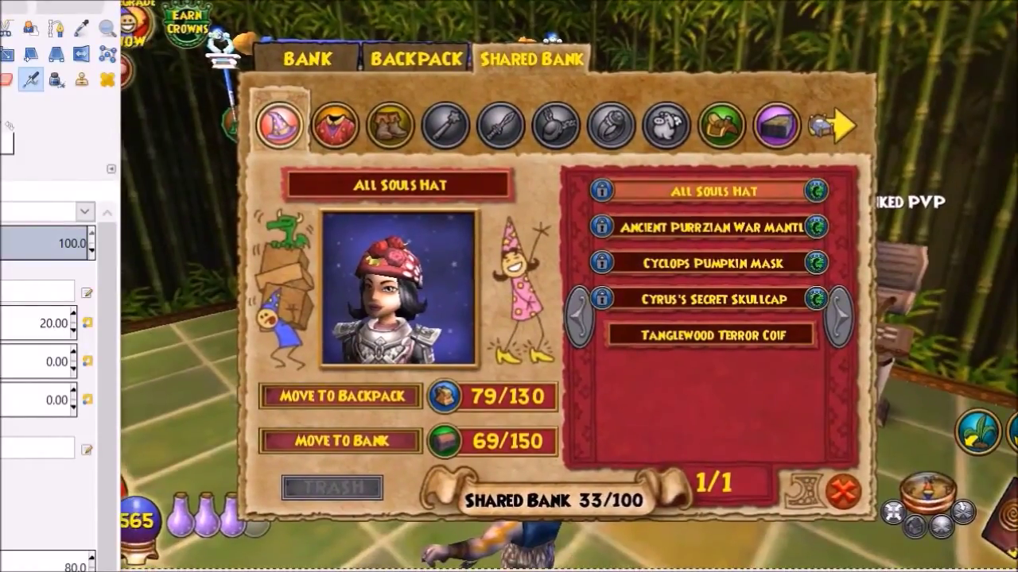
{"action": "key", "text": "Tab"}
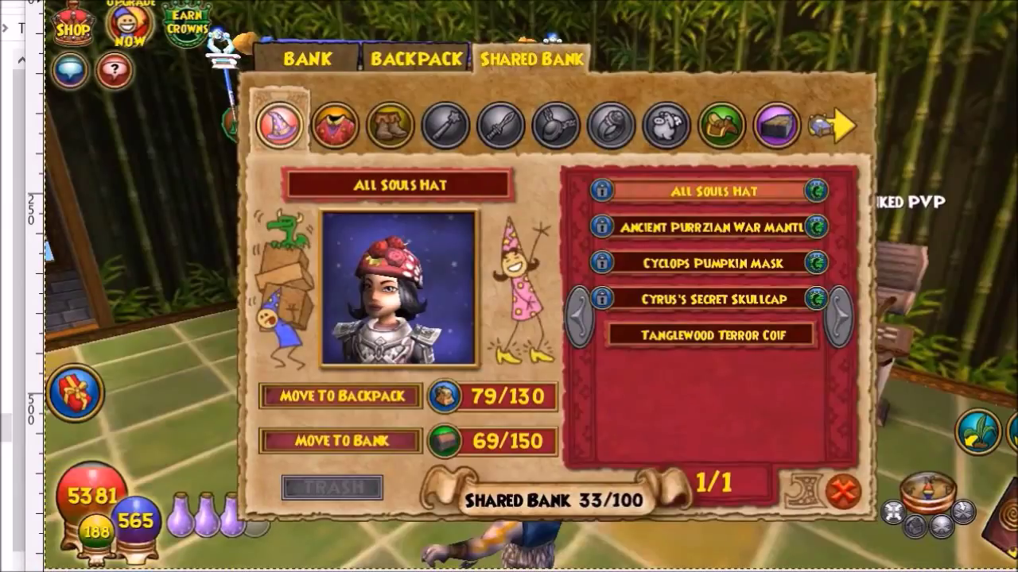
{"action": "key", "text": "alt+f"}
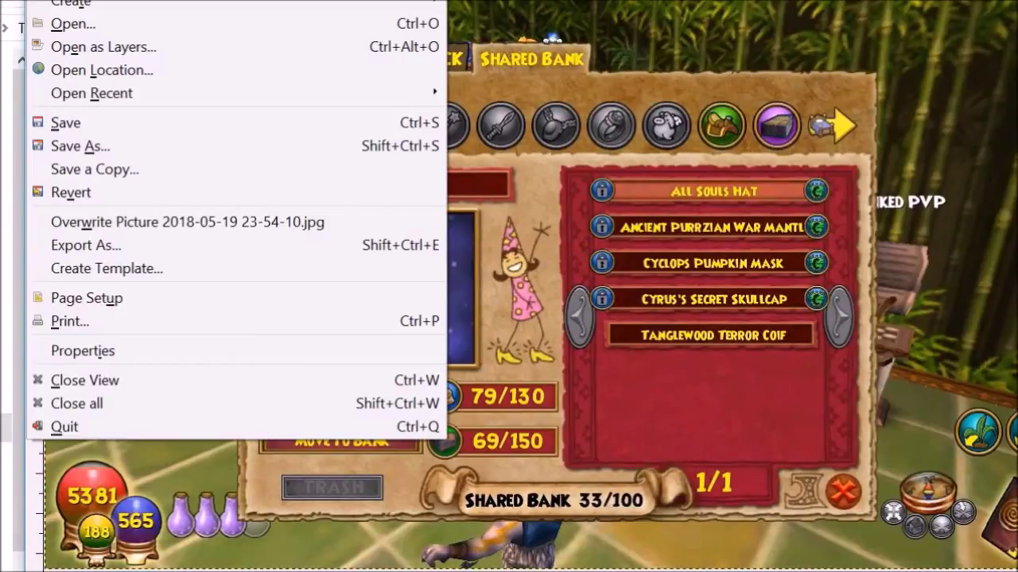
{"action": "key", "text": "Escape"}
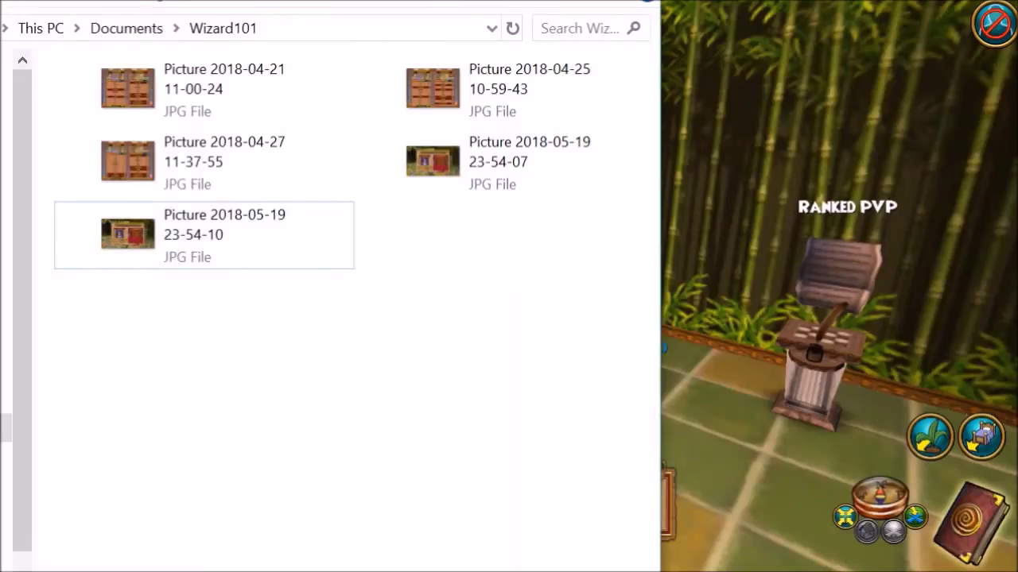
{"action": "right_click", "coordinate": [476, 159]}
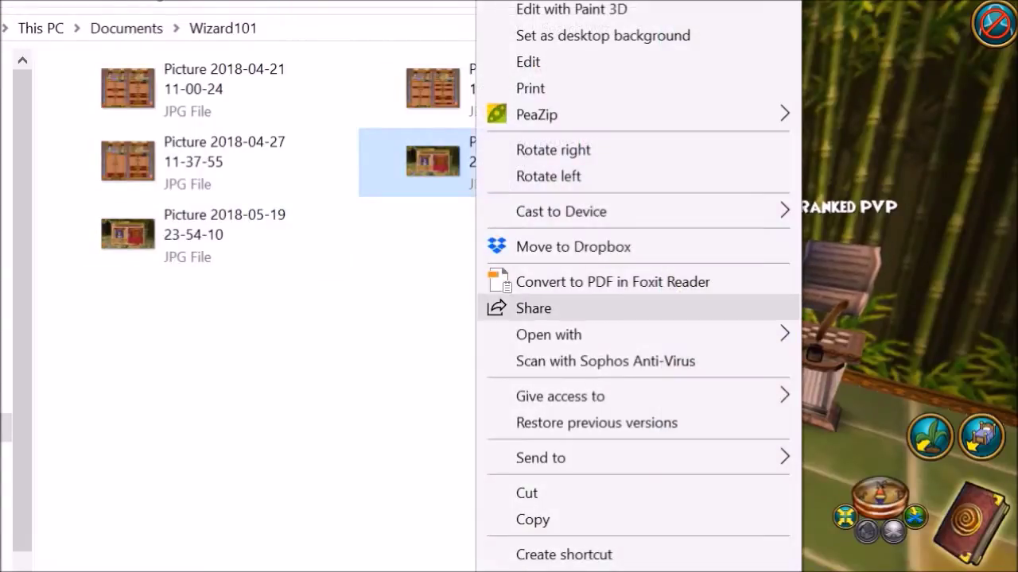
{"action": "mouse_move", "coordinate": [604, 334]}
{"action": "left_click", "coordinate": [882, 336]}
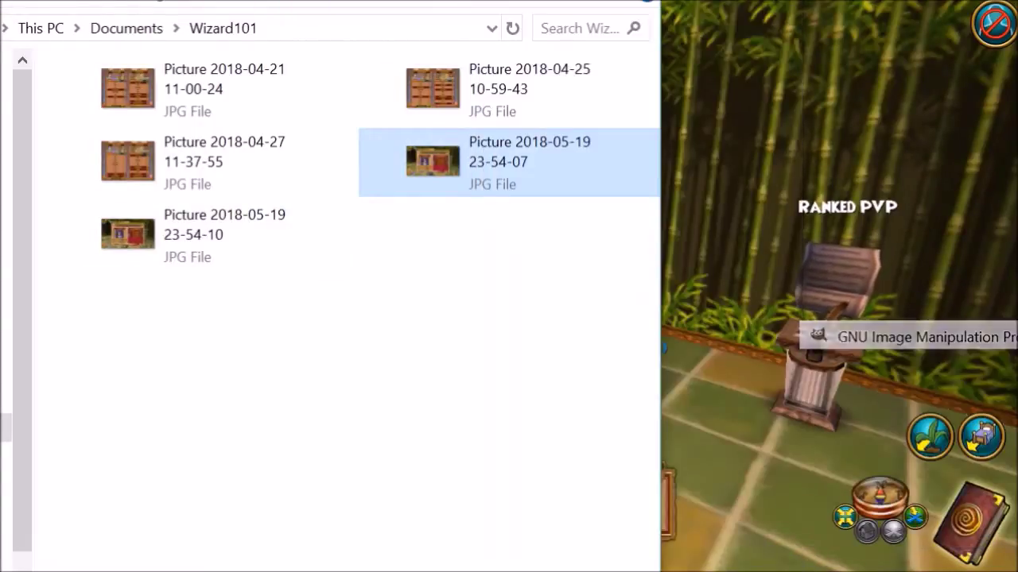
{"action": "left_click_drag", "start_coordinate": [321, 0], "coordinate": [358, 571]}
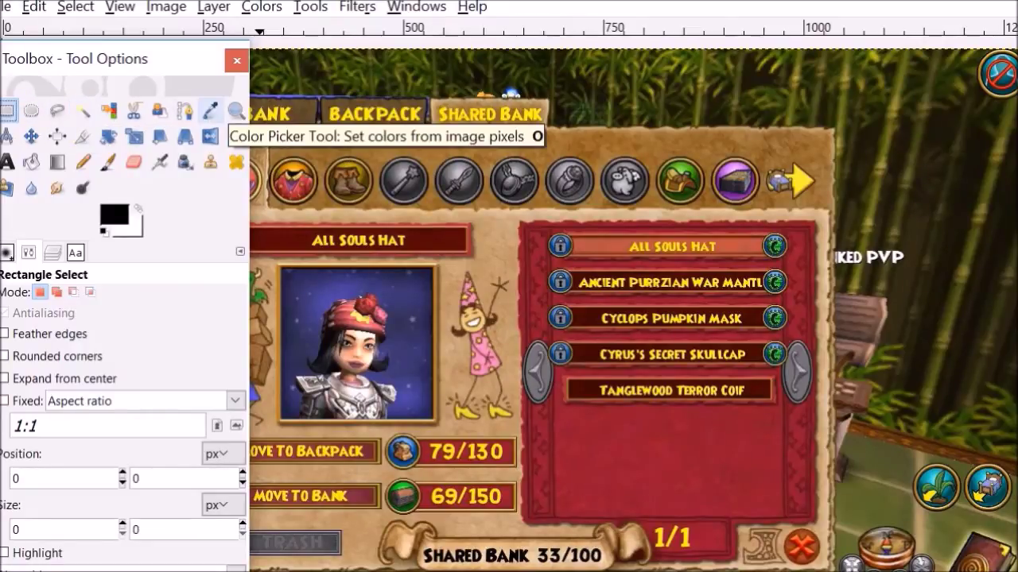
Select a rectangle of about 231 × 213 px around the framed All Souls Hat portrait and crop the image to it
{"action": "left_click_drag", "start_coordinate": [268, 260], "coordinate": [453, 431]}
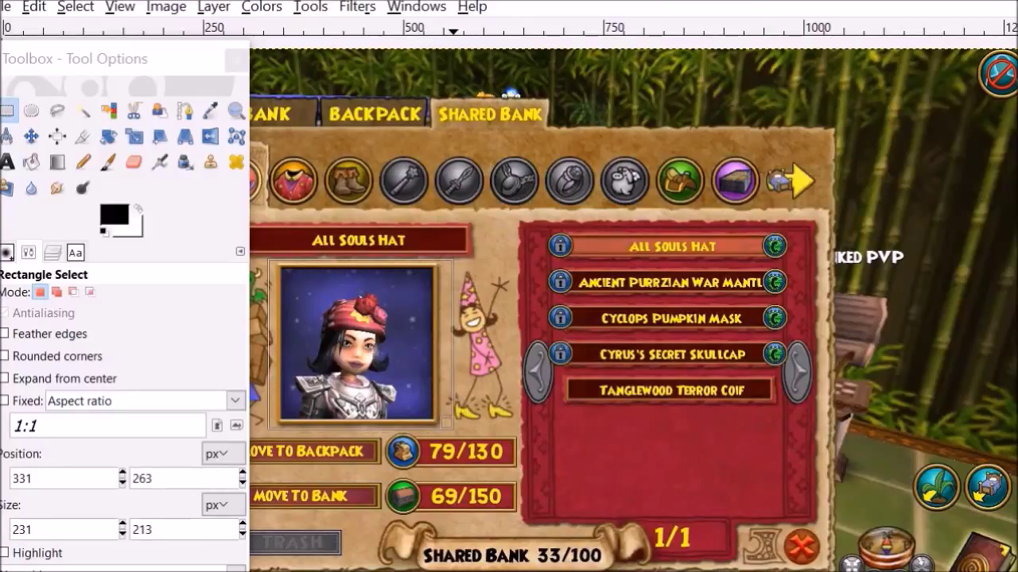
{"action": "left_click_drag", "start_coordinate": [452, 430], "coordinate": [453, 430]}
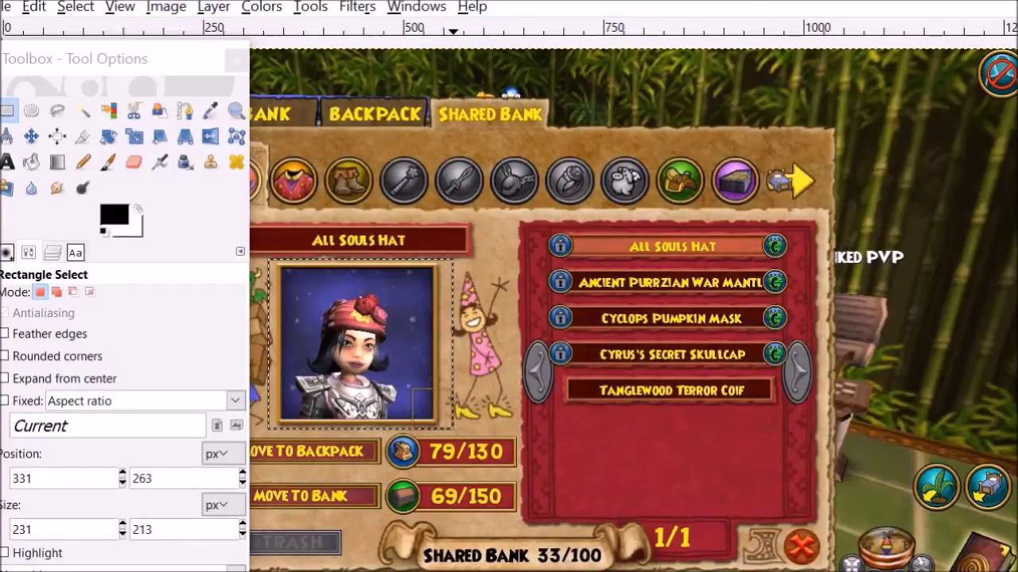
{"action": "key", "text": "alt+i"}
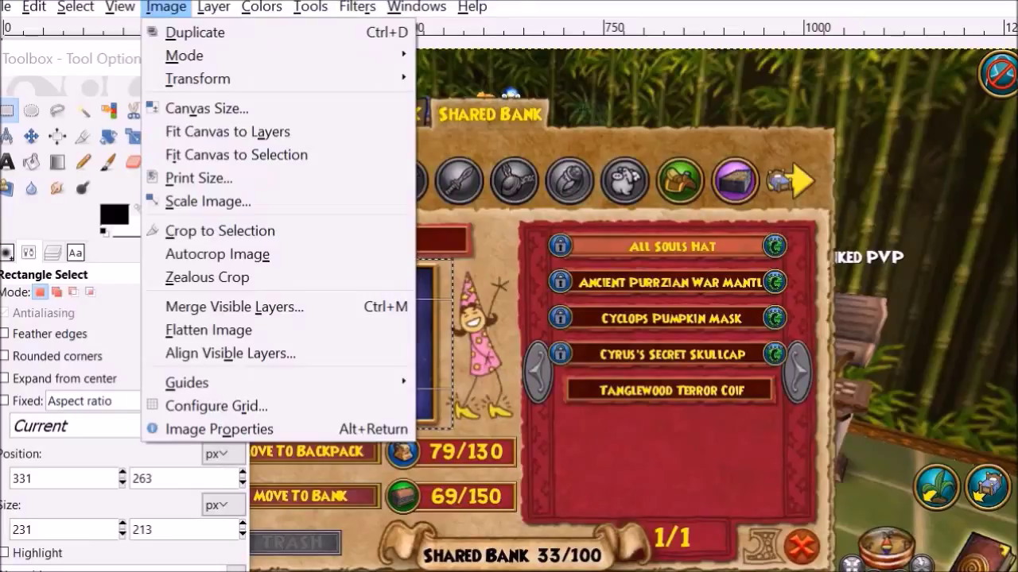
{"action": "key", "text": "Down"}
{"action": "key", "text": "Down"}
{"action": "key", "text": "Down"}
{"action": "key", "text": "Down"}
{"action": "key", "text": "Down"}
{"action": "key", "text": "Down"}
{"action": "key", "text": "Down"}
{"action": "key", "text": "Down"}
{"action": "key", "text": "Down"}
{"action": "key", "text": "Return"}
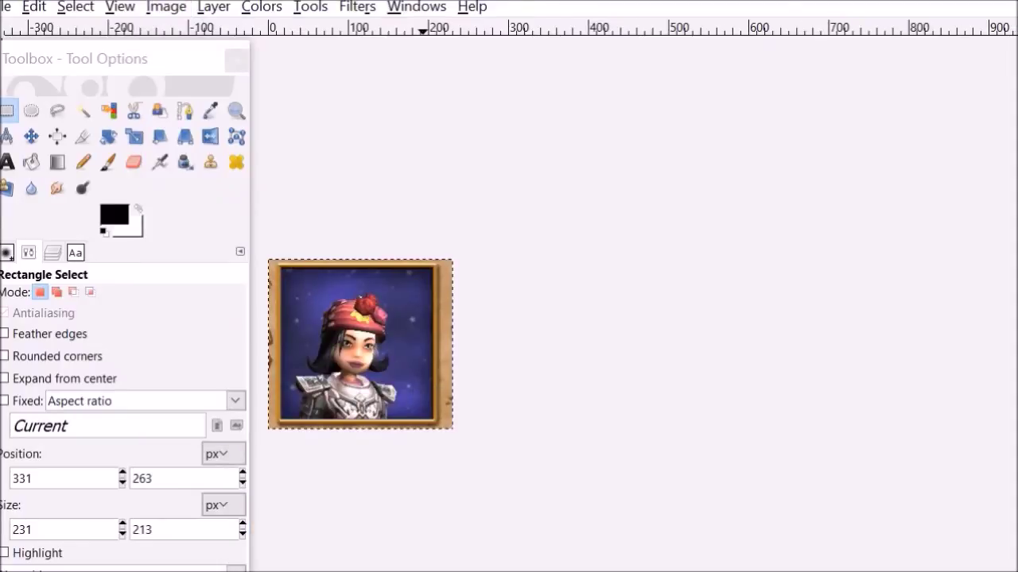
Cut the cropped hat portrait out of the screenshot image to the clipboard
{"action": "key", "text": "m"}
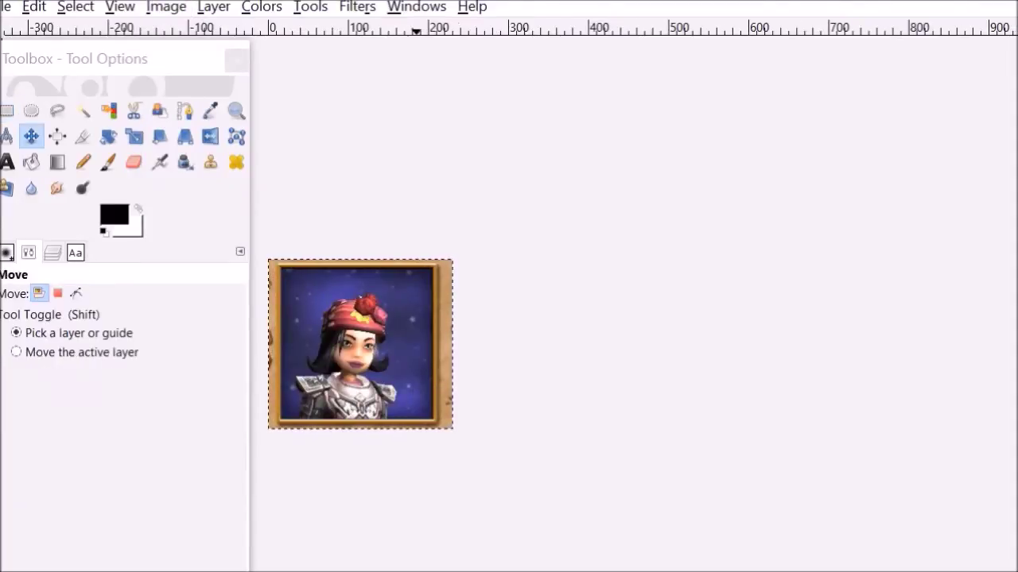
{"action": "key", "text": "alt+e"}
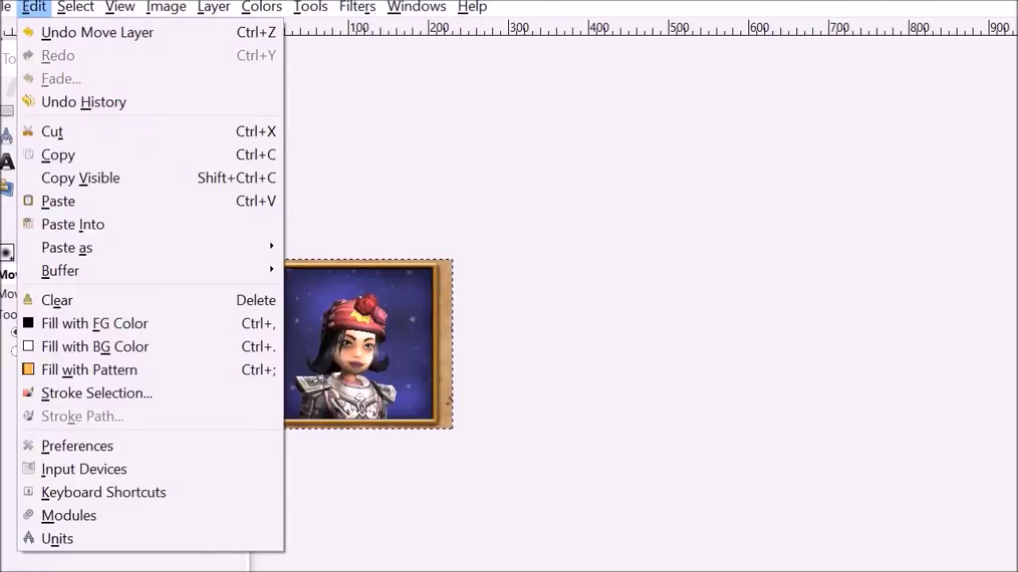
{"action": "key", "text": "Down"}
{"action": "key", "text": "Down"}
{"action": "key", "text": "Down"}
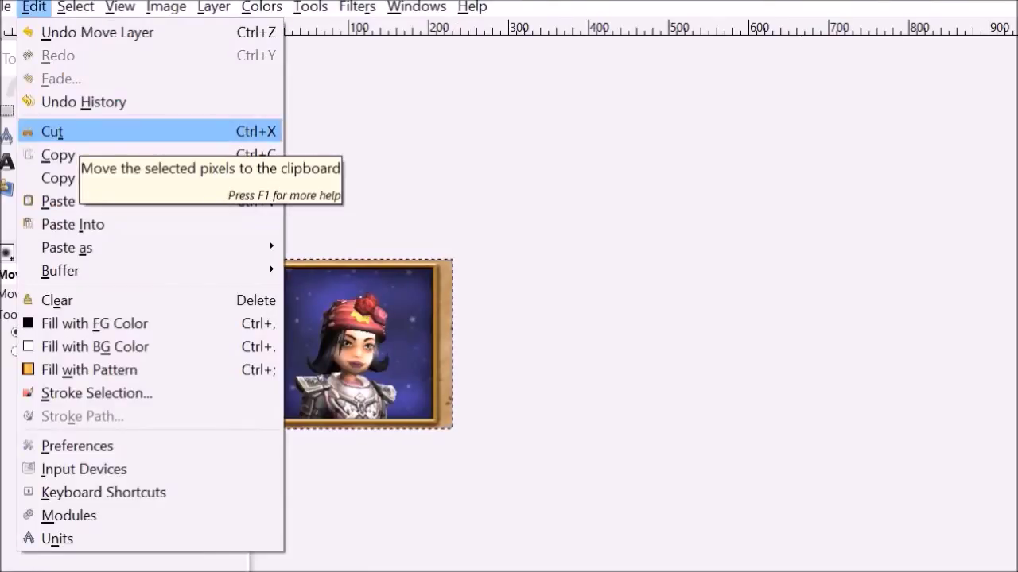
{"action": "key", "text": "Down"}
{"action": "key", "text": "Return"}
{"action": "key", "text": "Delete"}
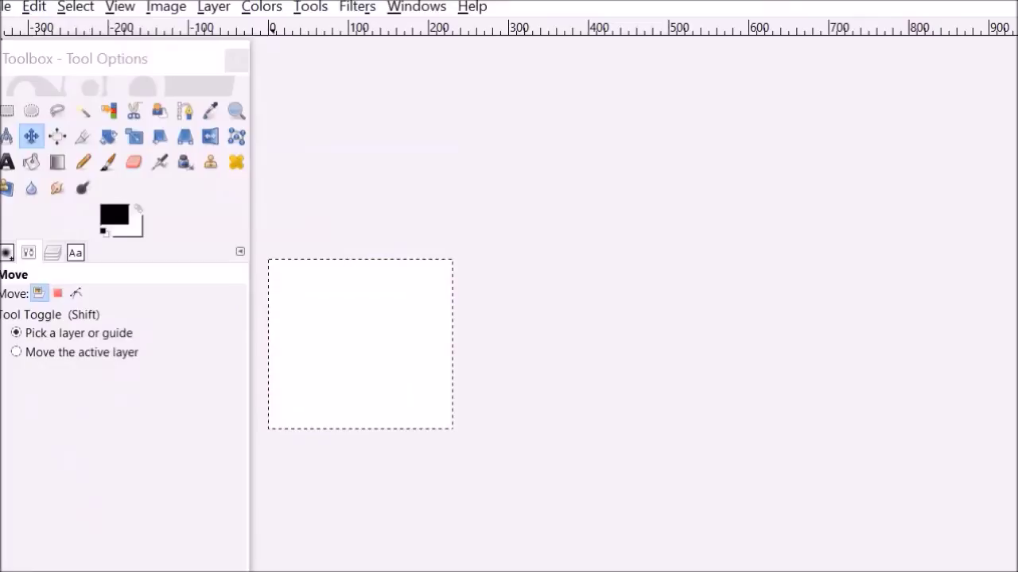
Create a new blank image 200 px wide and 200 px high
{"action": "key", "text": "alt+f"}
{"action": "key", "text": "Return"}
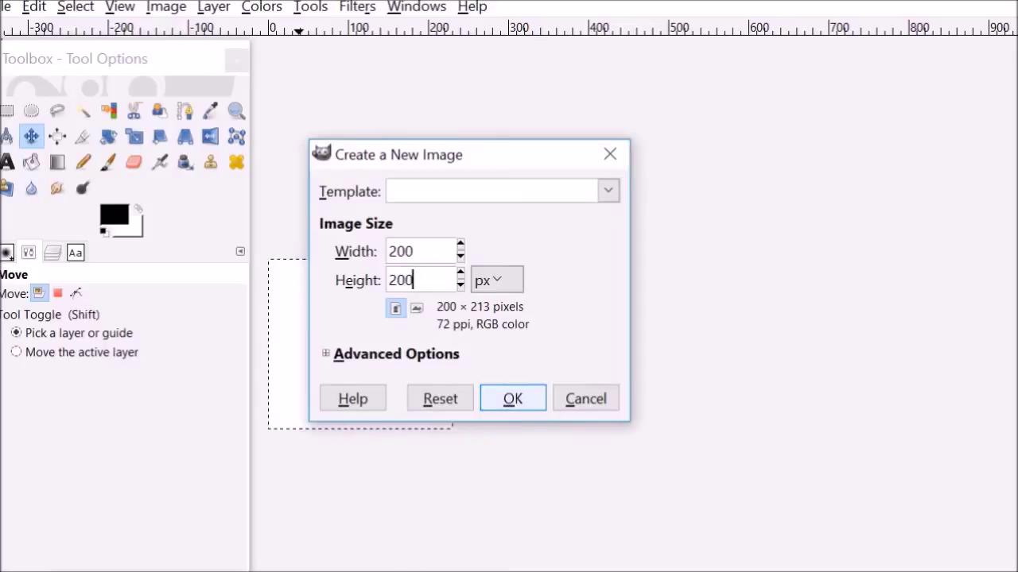
{"action": "key", "text": "Return"}
{"action": "left_click_drag", "start_coordinate": [177, 0], "coordinate": [550, 108]}
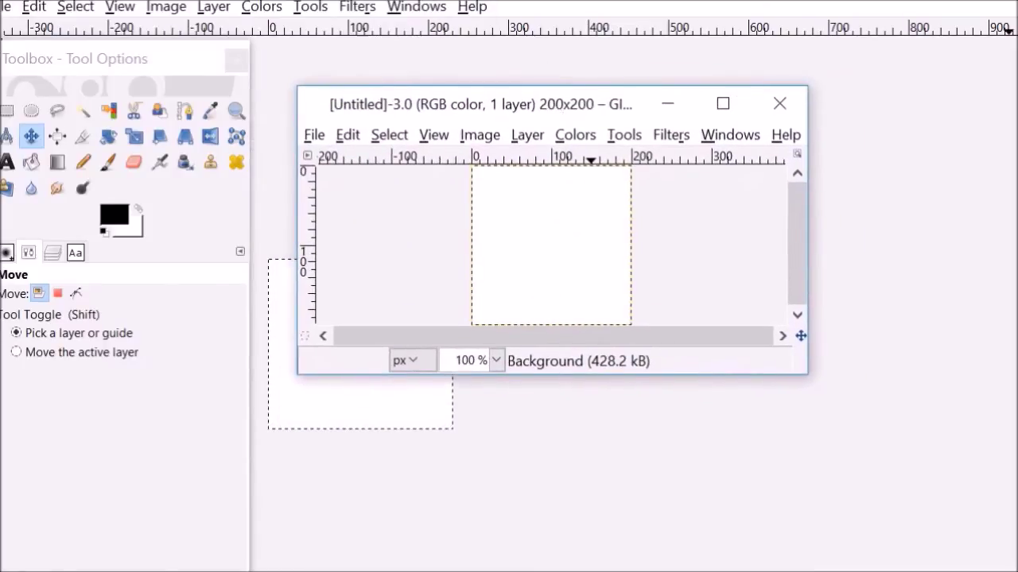
Close the emptied screenshot image, maximize the new 200 × 200 px image and paste the hat portrait into it
{"action": "key", "text": "ctrl+w"}
{"action": "key", "text": "ctrl+w"}
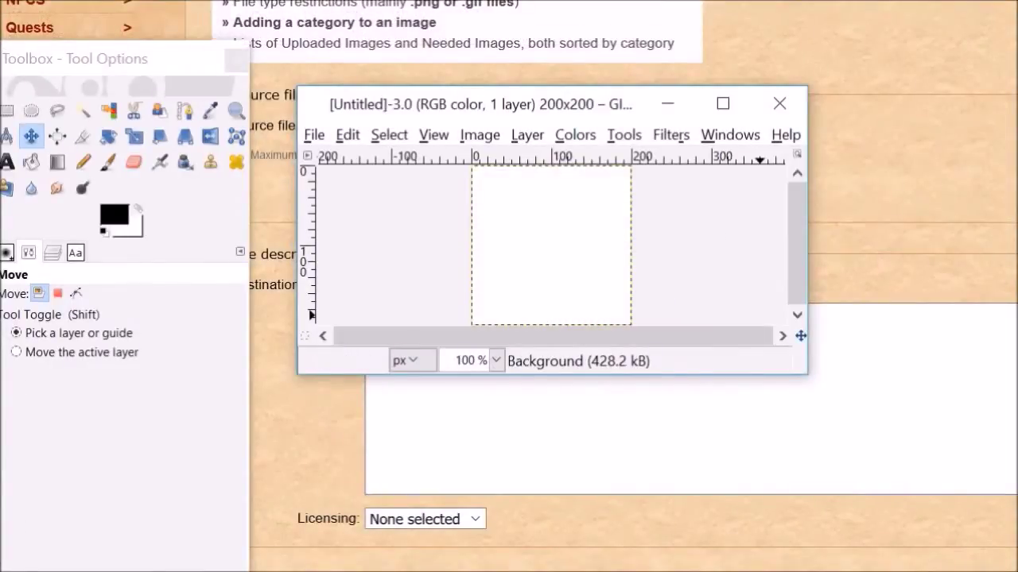
{"action": "key", "text": "super+Up"}
{"action": "key", "text": "super+Down"}
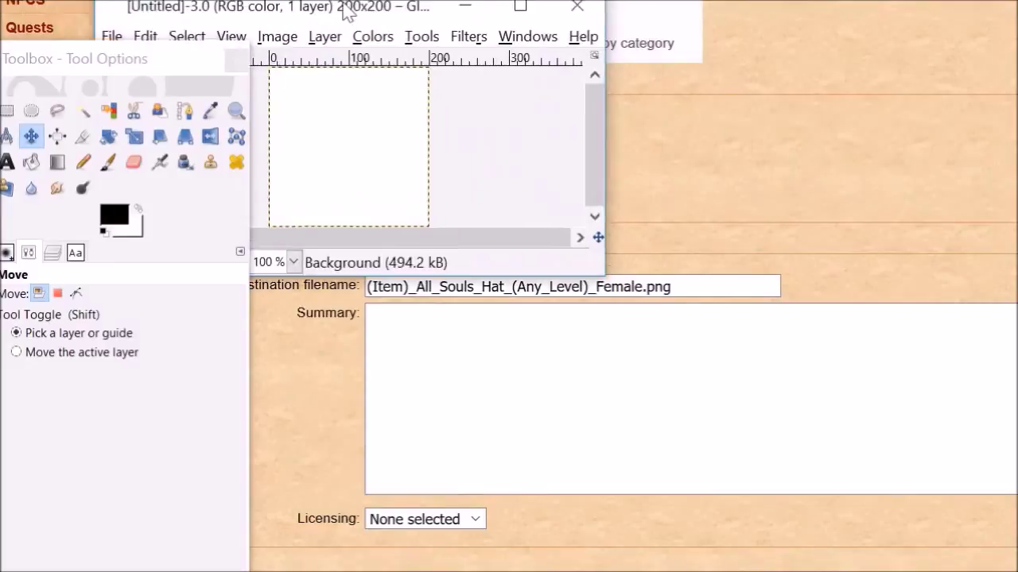
{"action": "left_click_drag", "start_coordinate": [602, 247], "coordinate": [488, 264]}
{"action": "key", "text": "super+Up"}
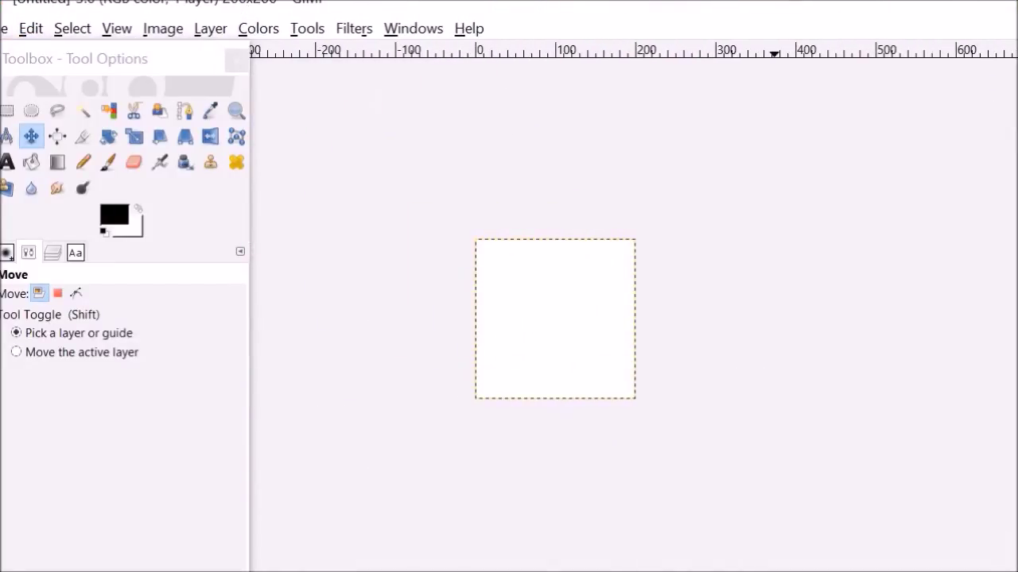
{"action": "key", "text": "ctrl+v"}
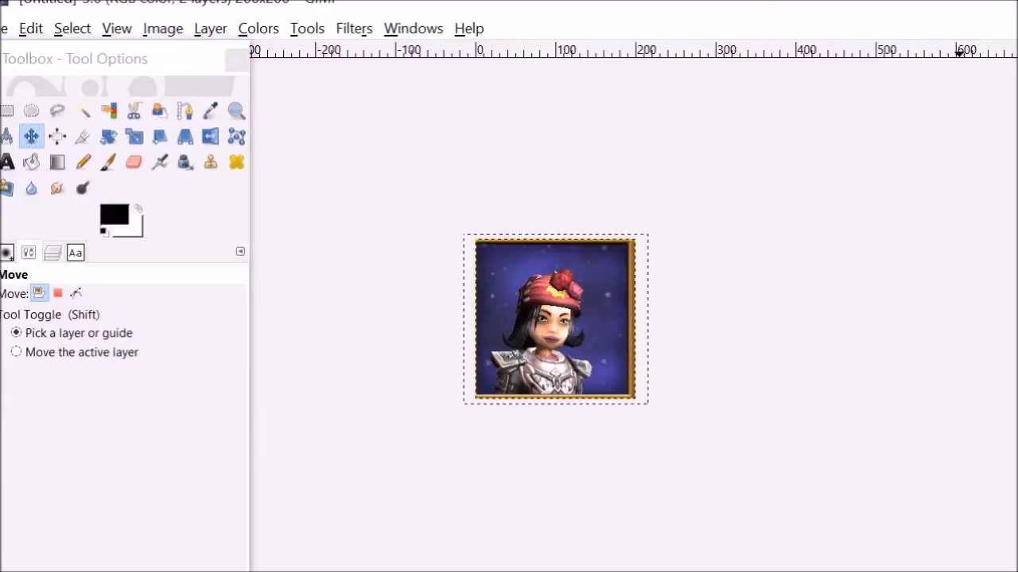
Nudge the pasted hat portrait right and down in small increments until its gold frame lines up with the 200 × 200 px canvas edges
{"action": "key", "text": "Right"}
{"action": "key", "text": "Right"}
{"action": "key", "text": "Right"}
{"action": "key", "text": "Right"}
{"action": "key", "text": "Down"}
{"action": "key", "text": "Down"}
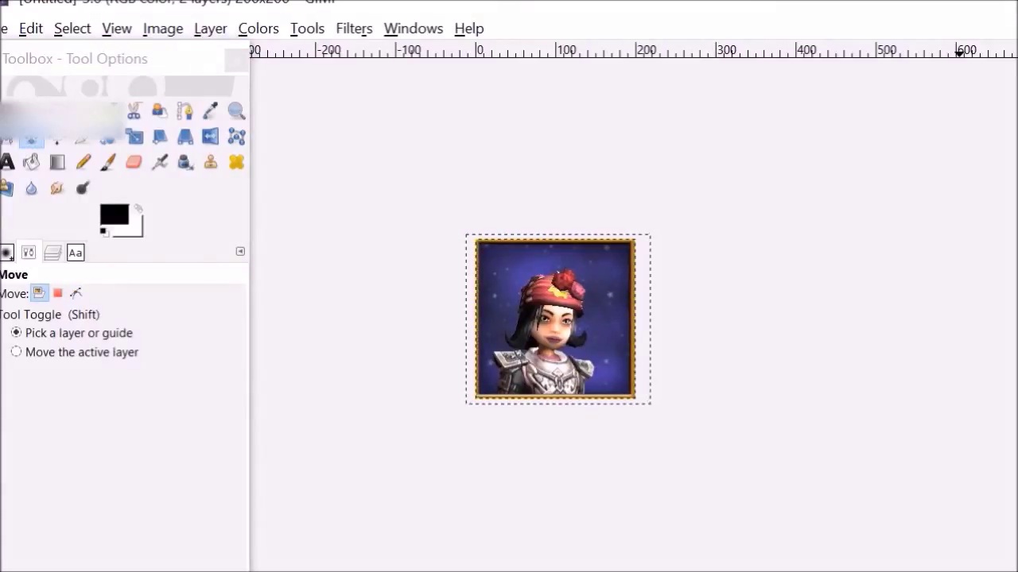
{"action": "key", "text": "Down"}
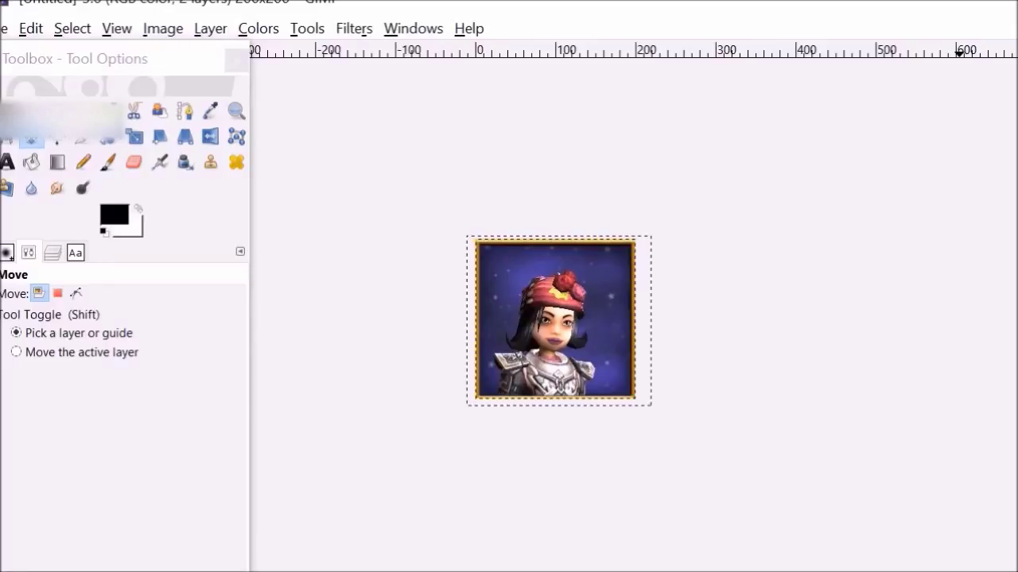
{"action": "key", "text": "Up"}
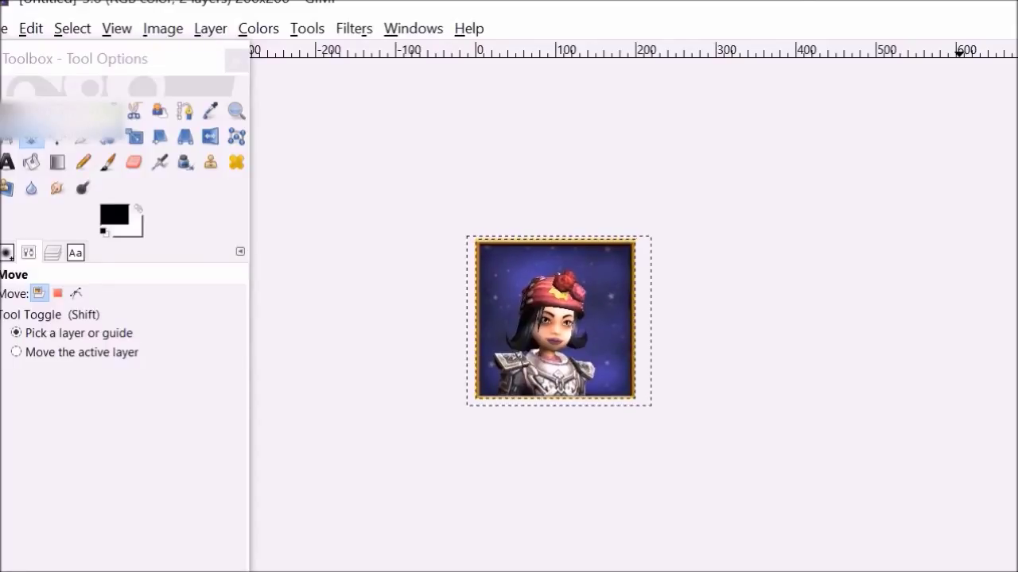
Export the image as all souls hat (female).png to the Documents > Wizard101 folder with the default PNG options
{"action": "key", "text": "ctrl+shift+e"}
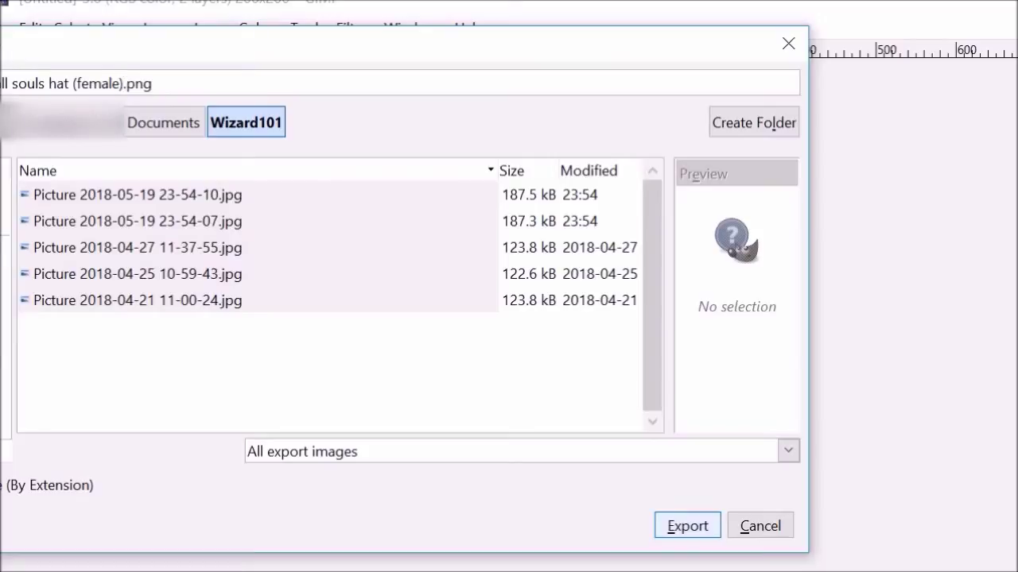
{"action": "key", "text": "Return"}
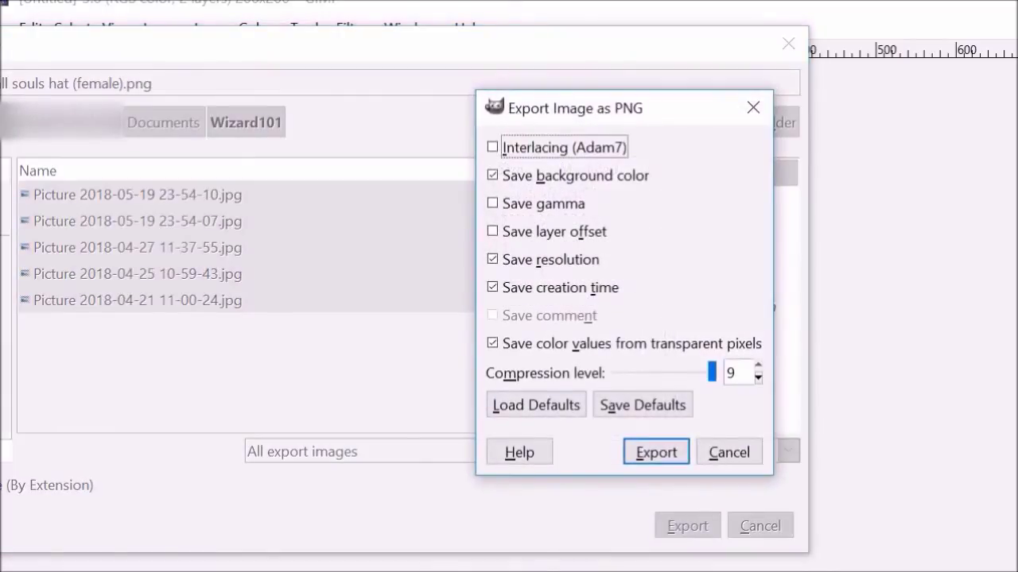
{"action": "key", "text": "Return"}
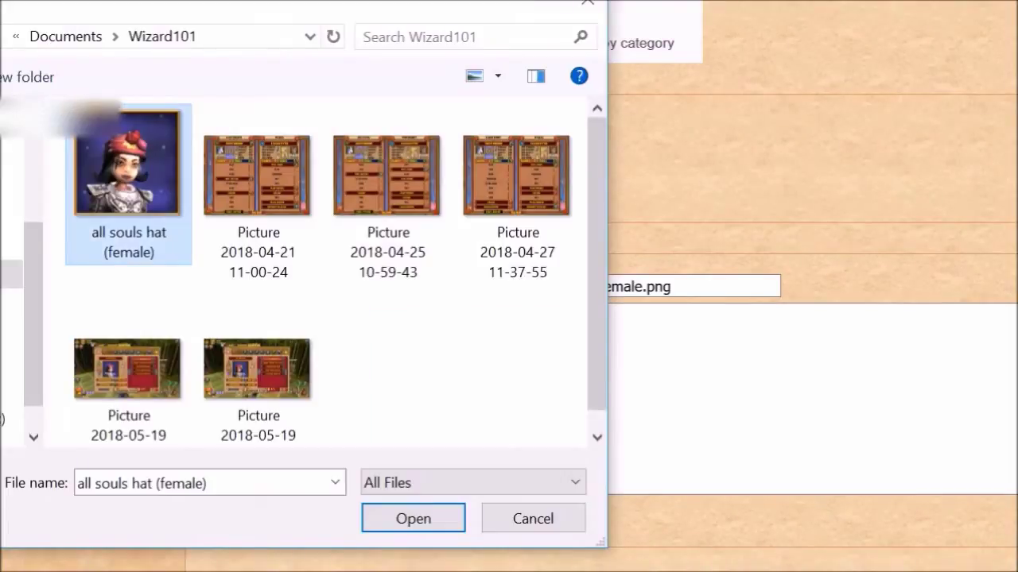
On the wiki's upload form, choose all souls hat (female) as source file, enter the summary [[Category:Hat Images]] and upload it
{"action": "key", "text": "Return"}
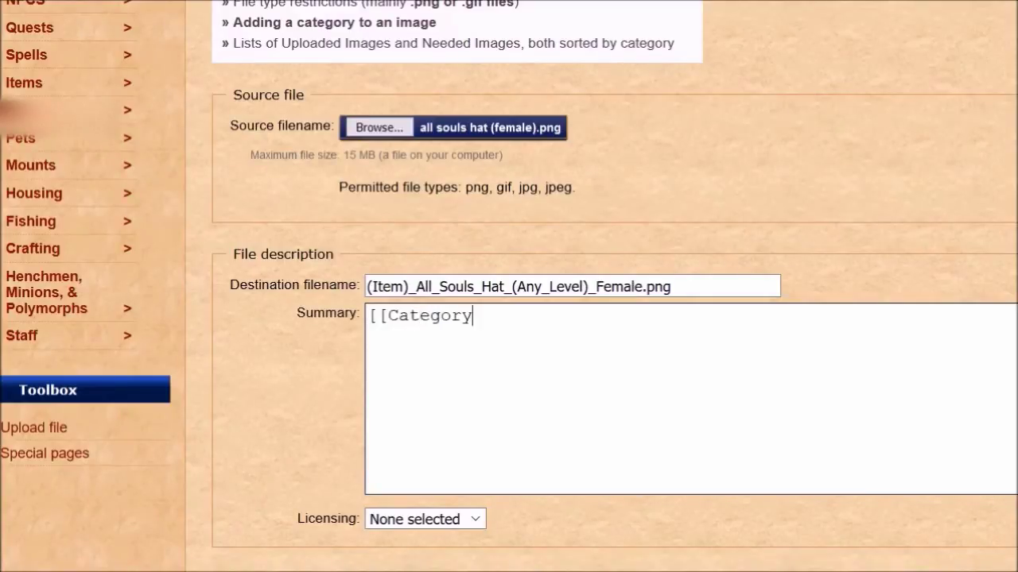
{"action": "type", "text": "at Images"}
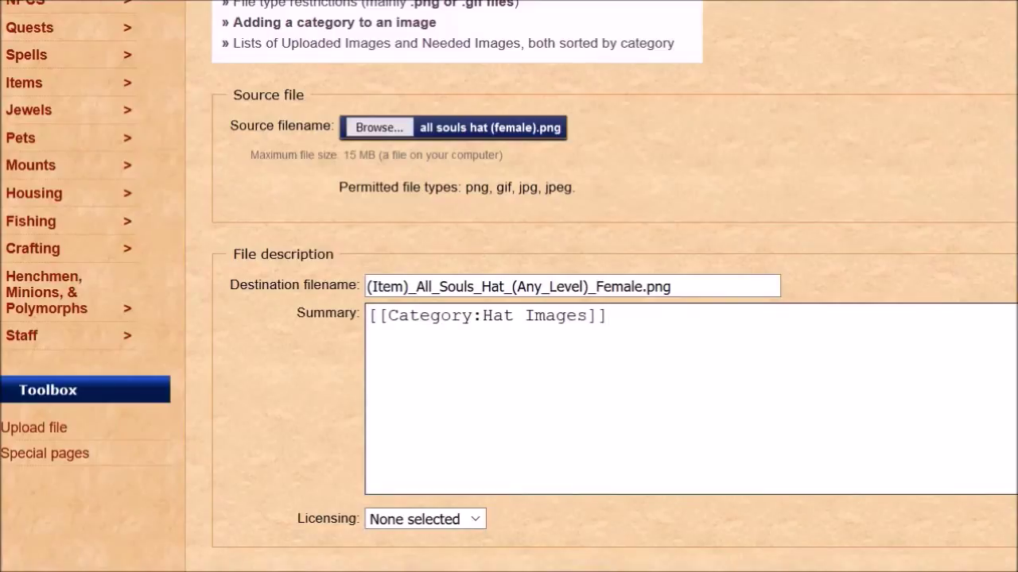
{"action": "scroll", "coordinate": [509, 318], "scroll_direction": "up", "scroll_amount": 2}
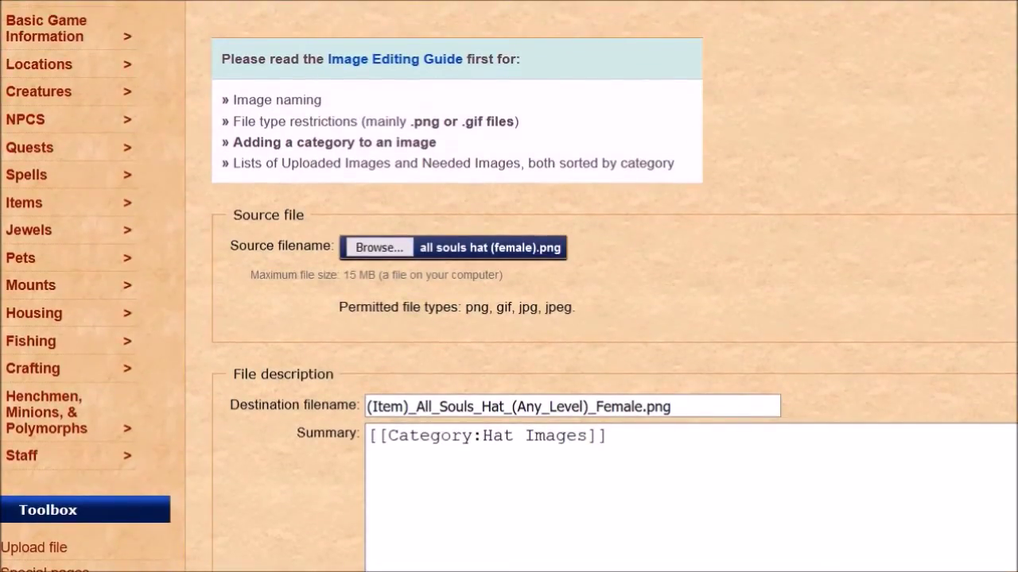
{"action": "scroll", "coordinate": [509, 318], "scroll_direction": "down", "scroll_amount": 5}
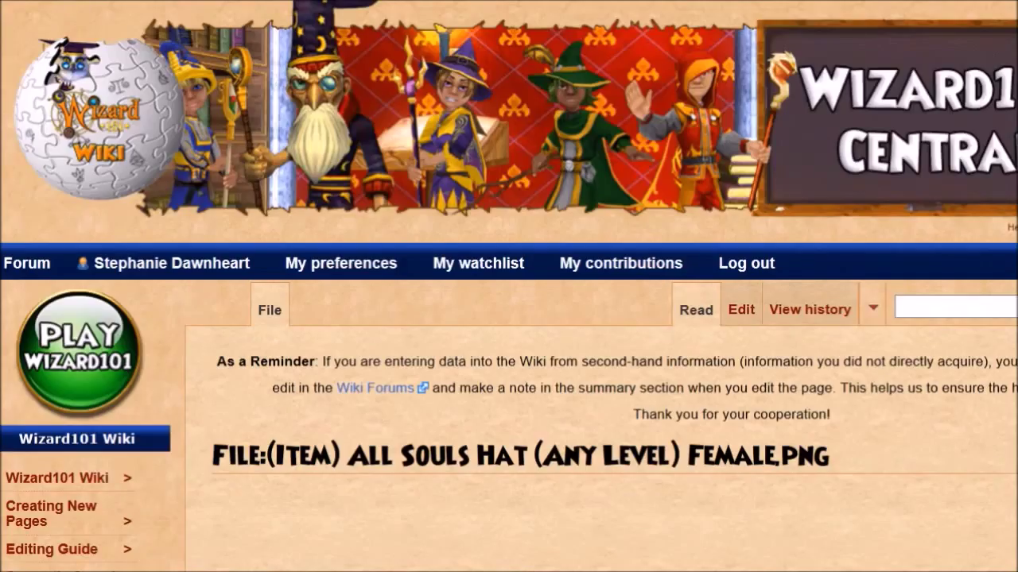
Review the uploaded file's page, open the linked Item:All Souls Hat (Any Level) page and check its Female Image section
{"action": "scroll", "coordinate": [509, 318], "scroll_direction": "down", "scroll_amount": 9}
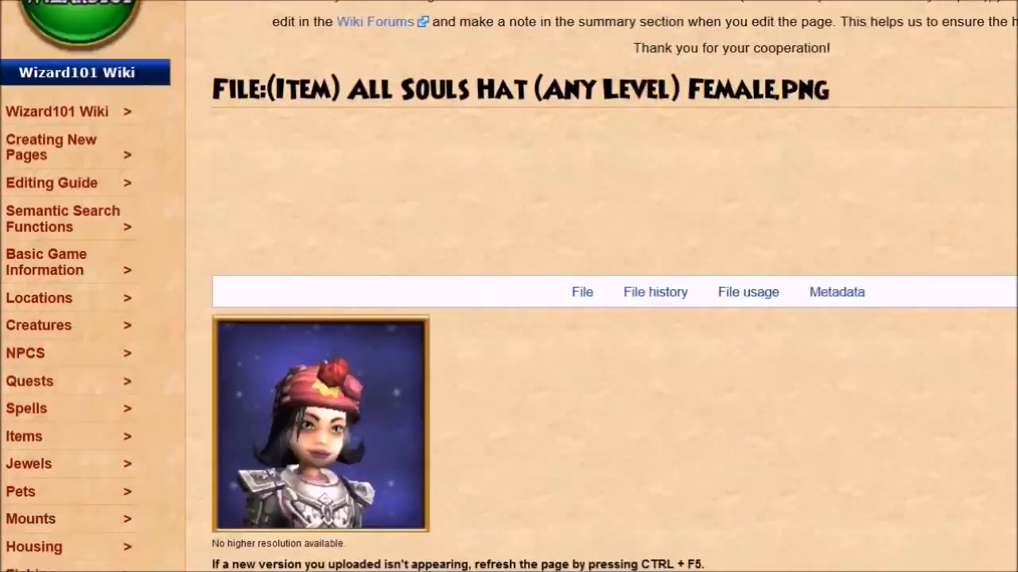
{"action": "scroll", "coordinate": [327, 397], "scroll_direction": "down", "scroll_amount": 3}
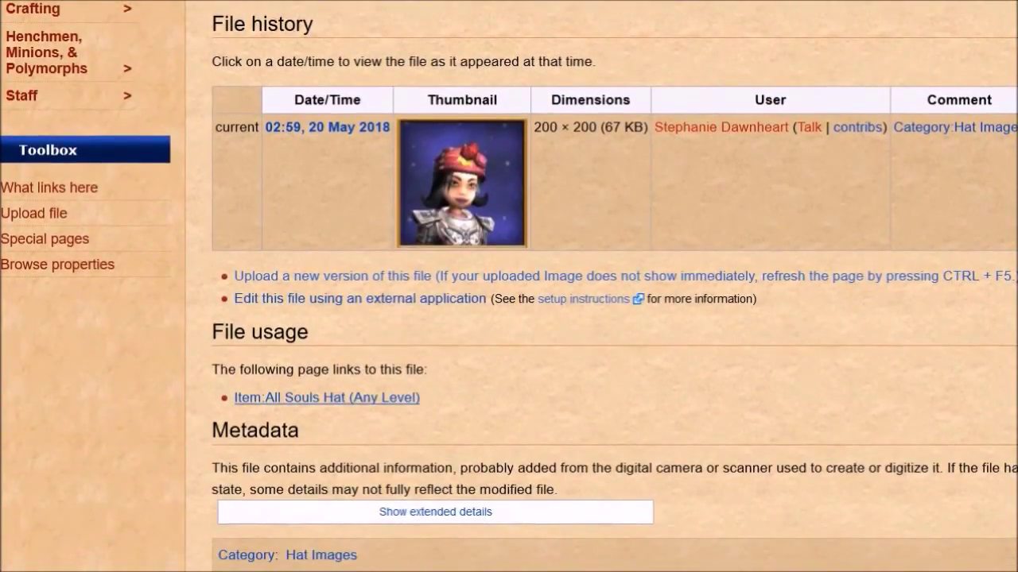
{"action": "left_click", "coordinate": [327, 398]}
{"action": "scroll", "coordinate": [509, 318], "scroll_direction": "down", "scroll_amount": 7}
{"action": "scroll", "coordinate": [509, 318], "scroll_direction": "down", "scroll_amount": 4}
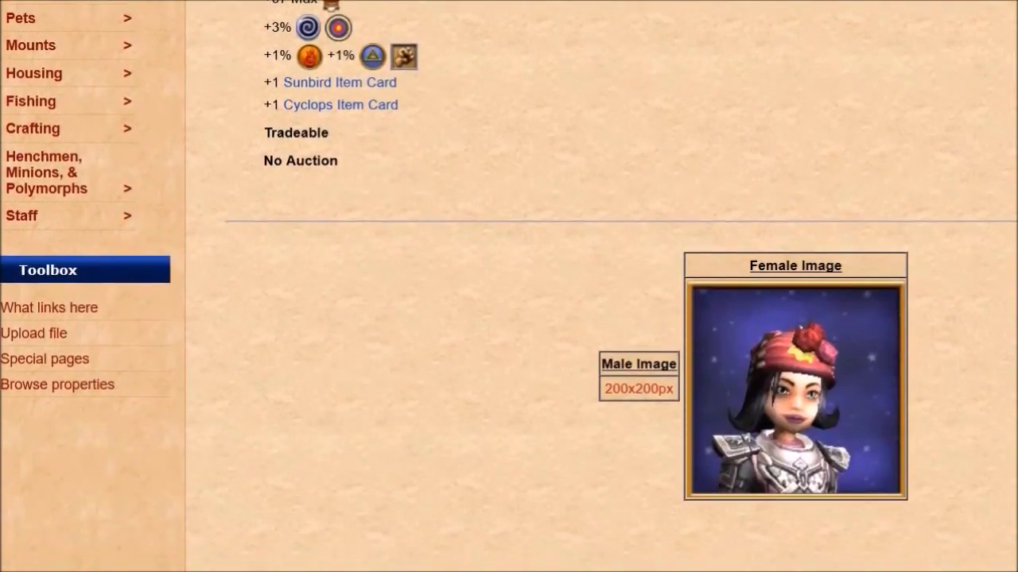
{"action": "scroll", "coordinate": [509, 318], "scroll_direction": "up", "scroll_amount": 2}
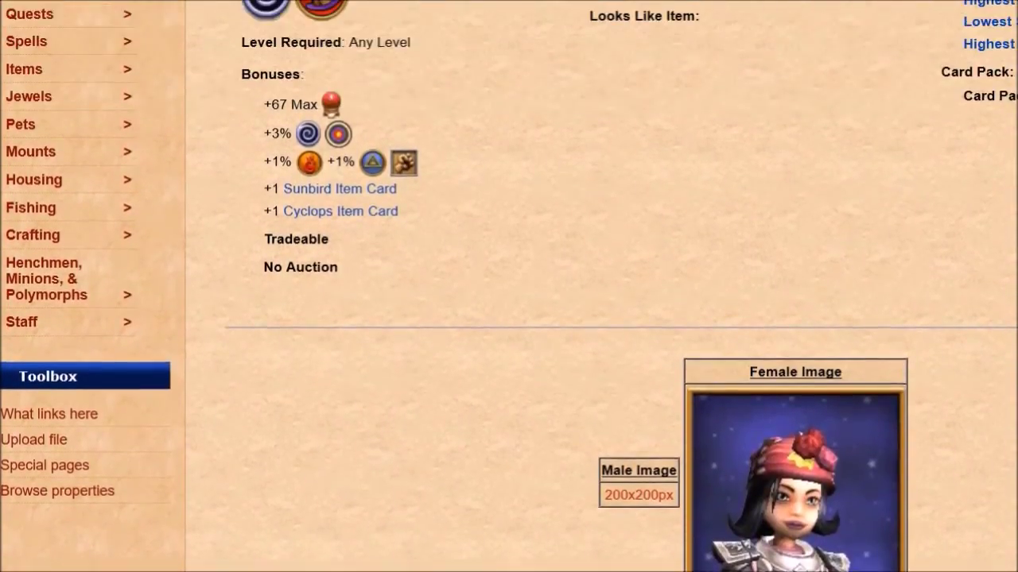
{"action": "scroll", "coordinate": [509, 318], "scroll_direction": "down", "scroll_amount": 2}
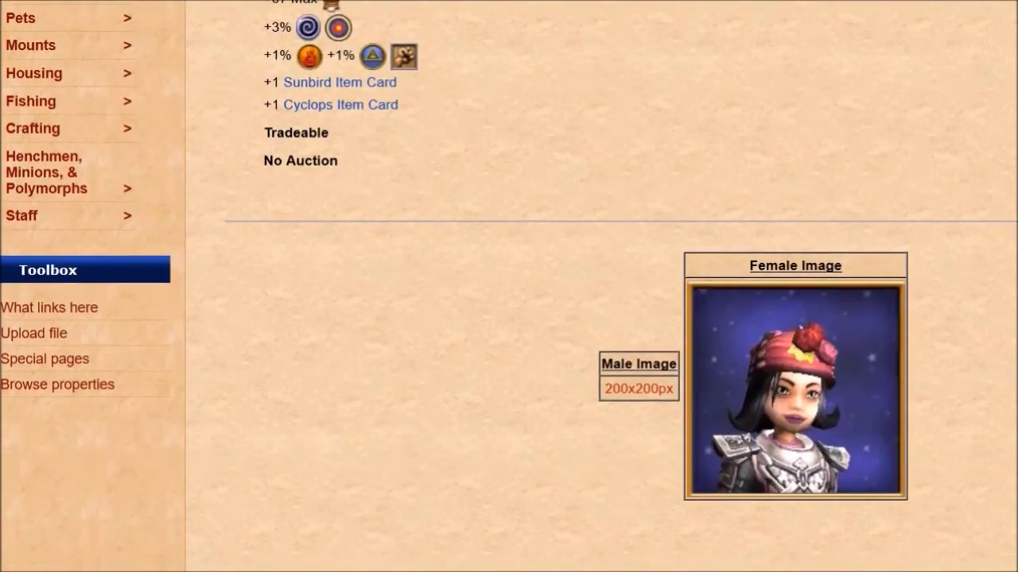